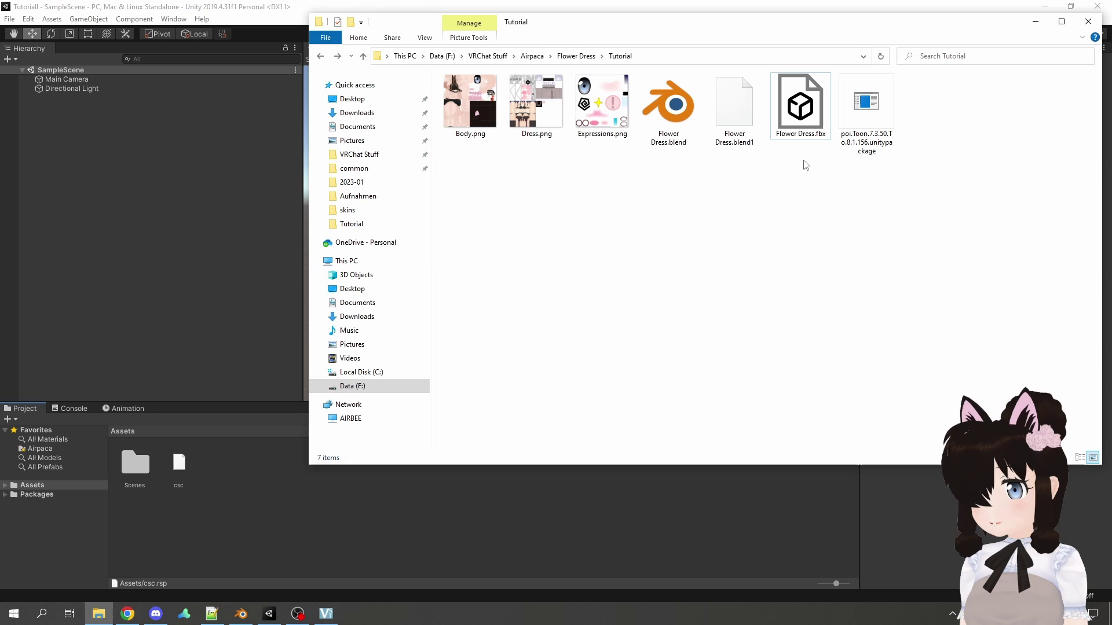
- Import Flower Dress.fbx into the project's Assets folder and place the model in the scene at the origin
left_click(806, 123)
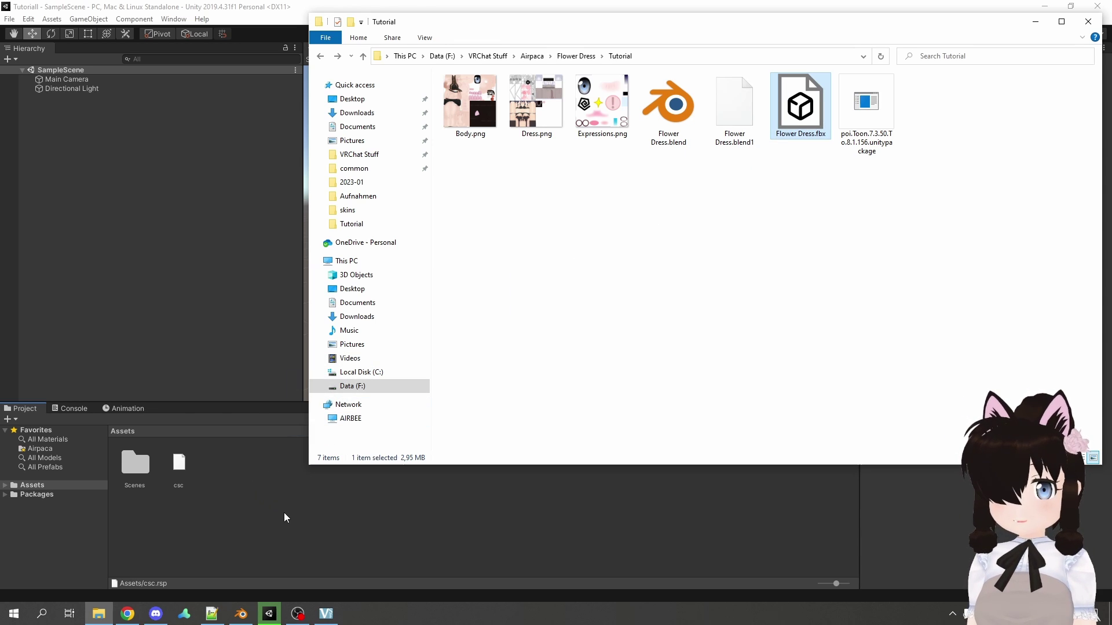
left_click(318, 527)
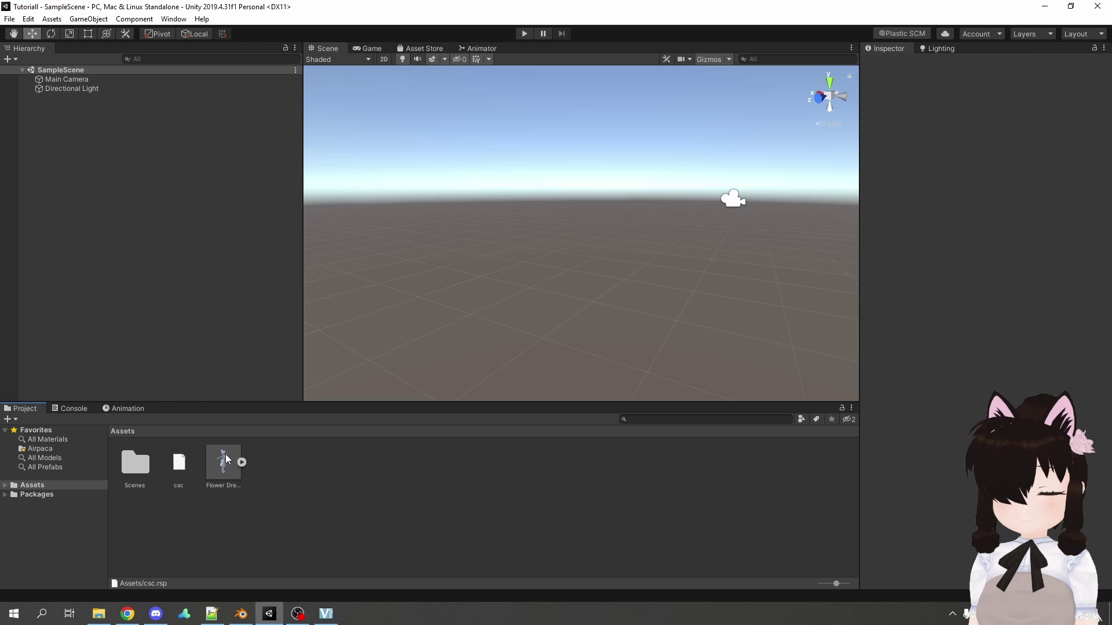
left_click_drag(229, 467, 137, 255)
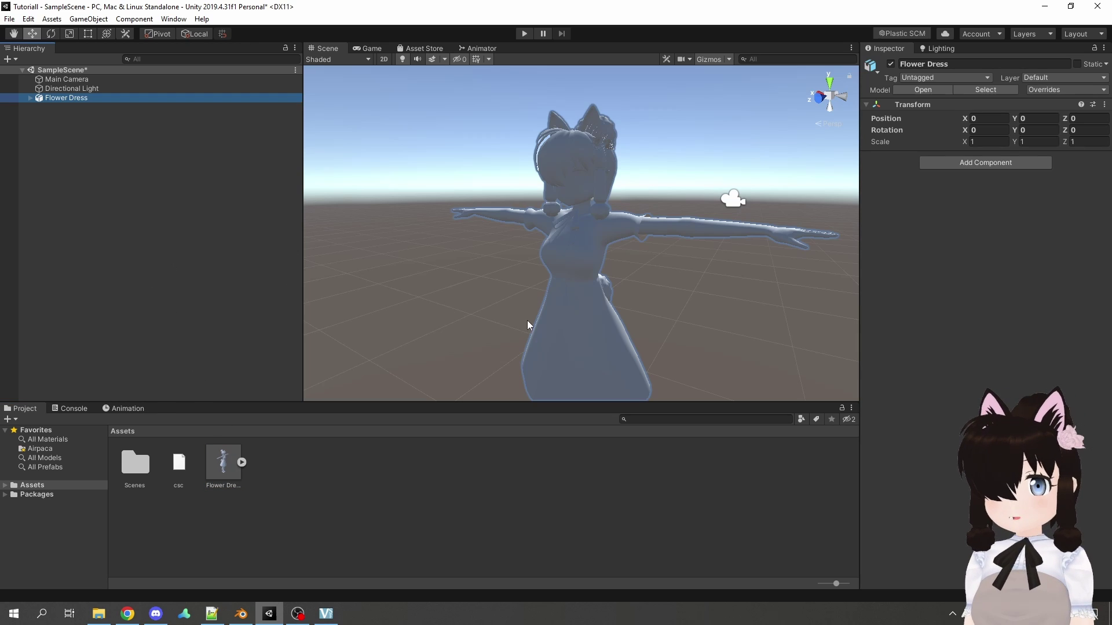
key("f")
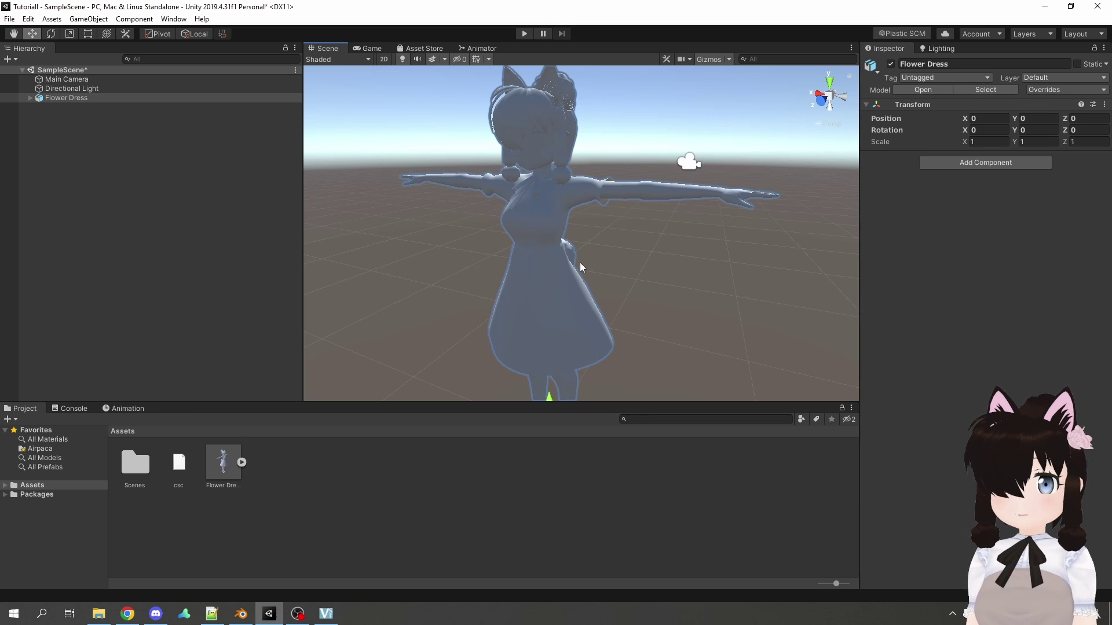
- Create a folder named Materials in the Assets folder
right_click(352, 463)
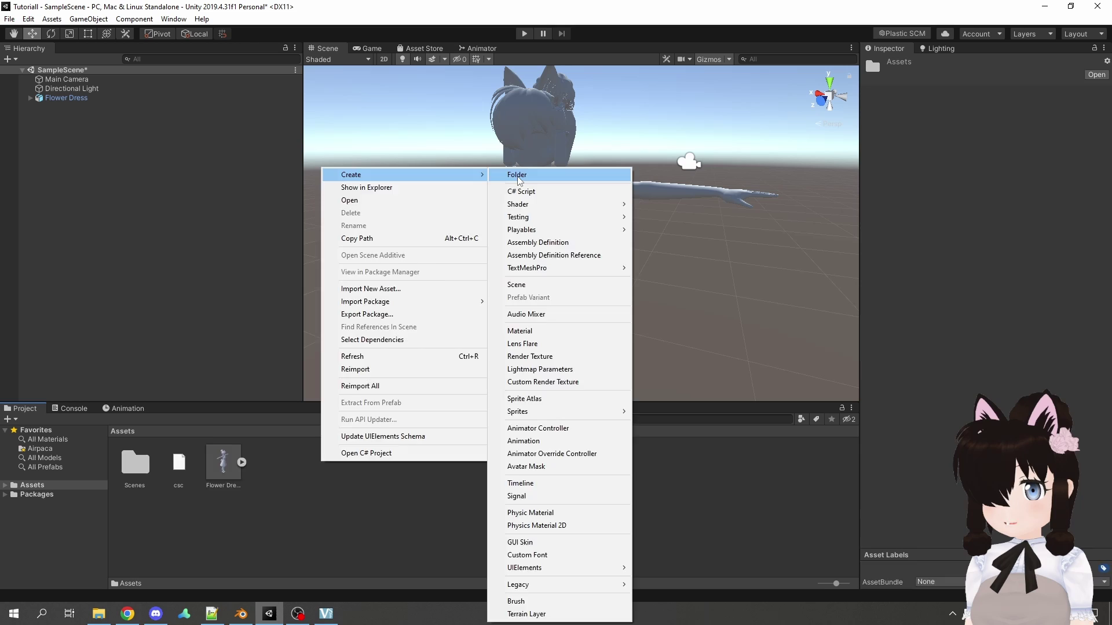
left_click(517, 175)
type("Materials")
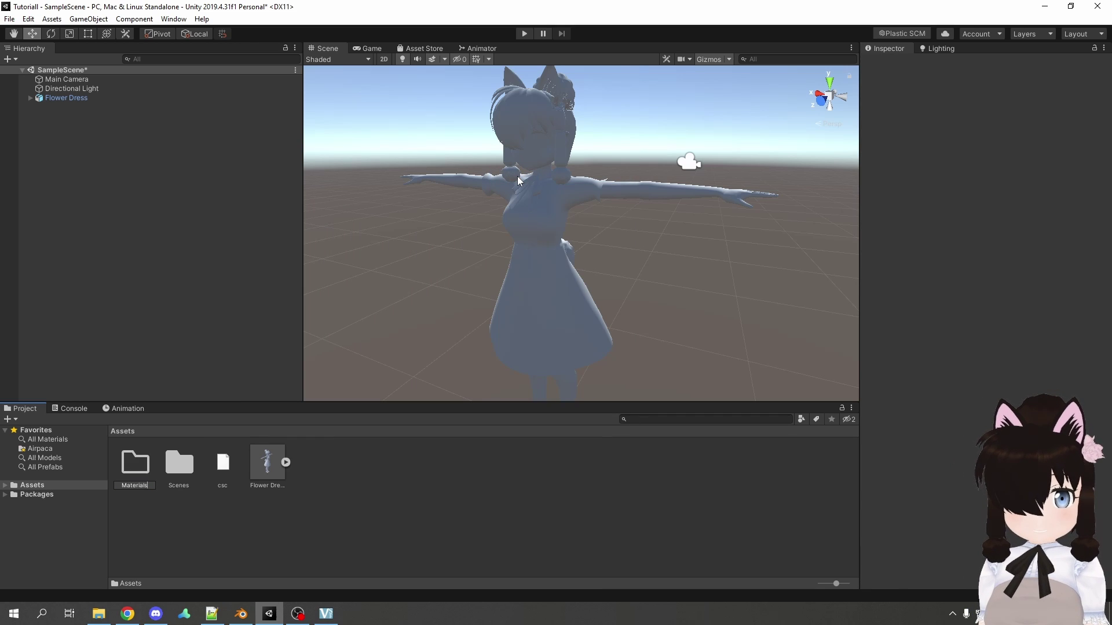
key("Return")
- Extract the embedded materials of the Flower Dress model into the Materials folder
left_click(268, 456)
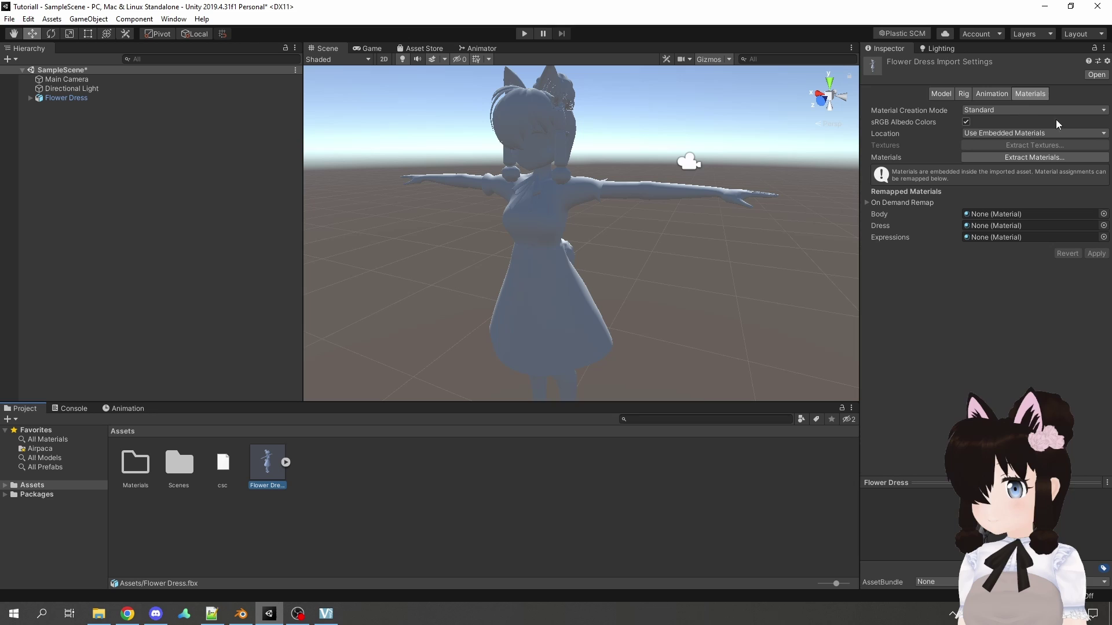
left_click(1032, 95)
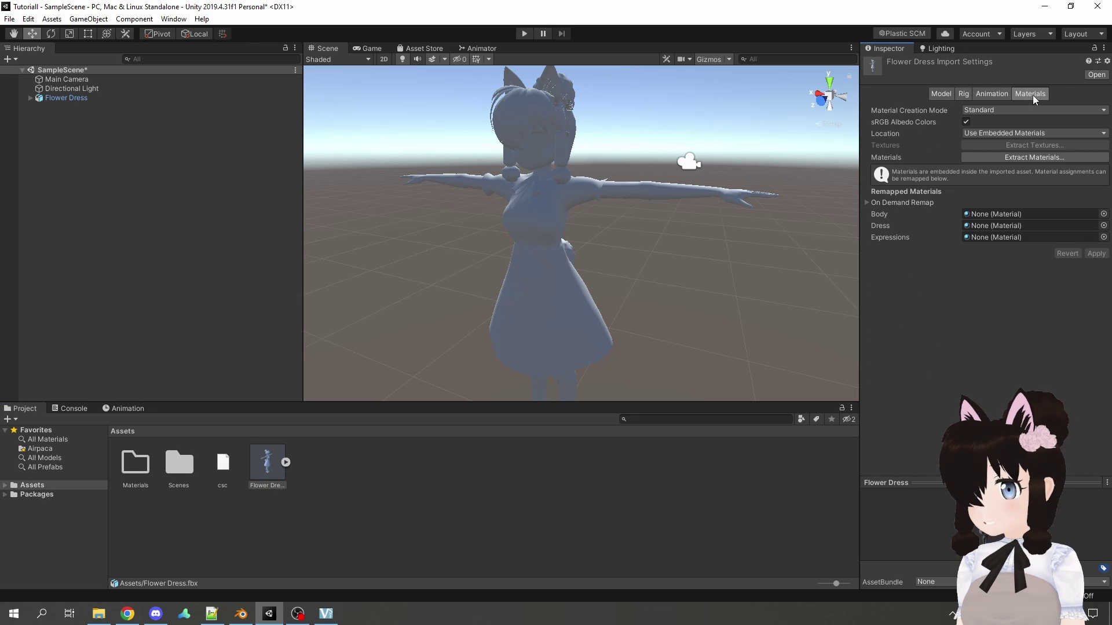
left_click(1023, 160)
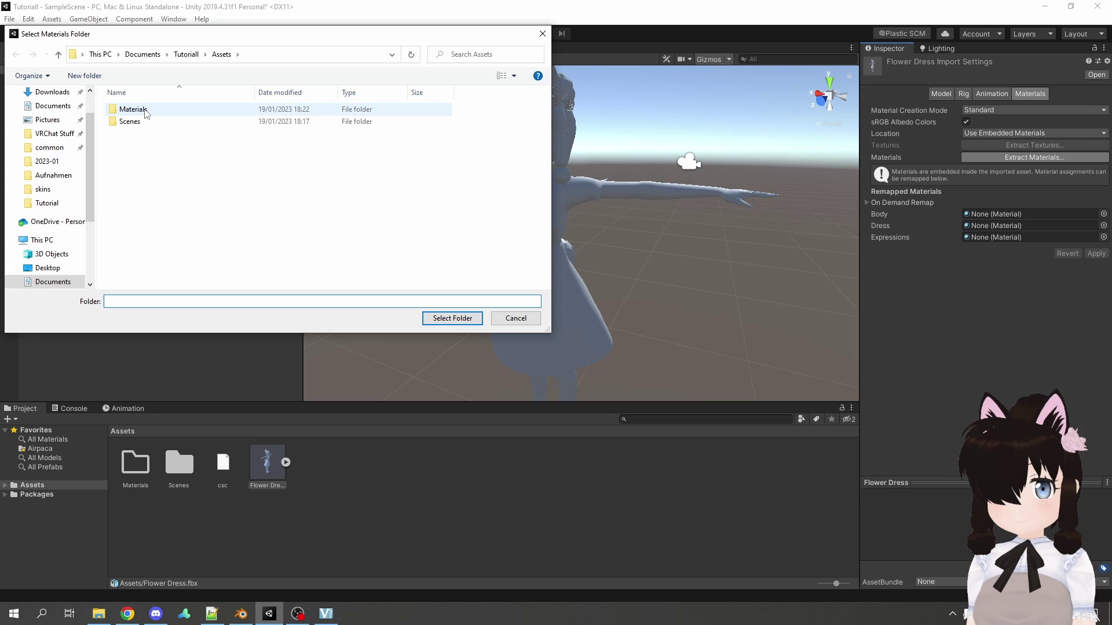
double_click(148, 111)
left_click(454, 320)
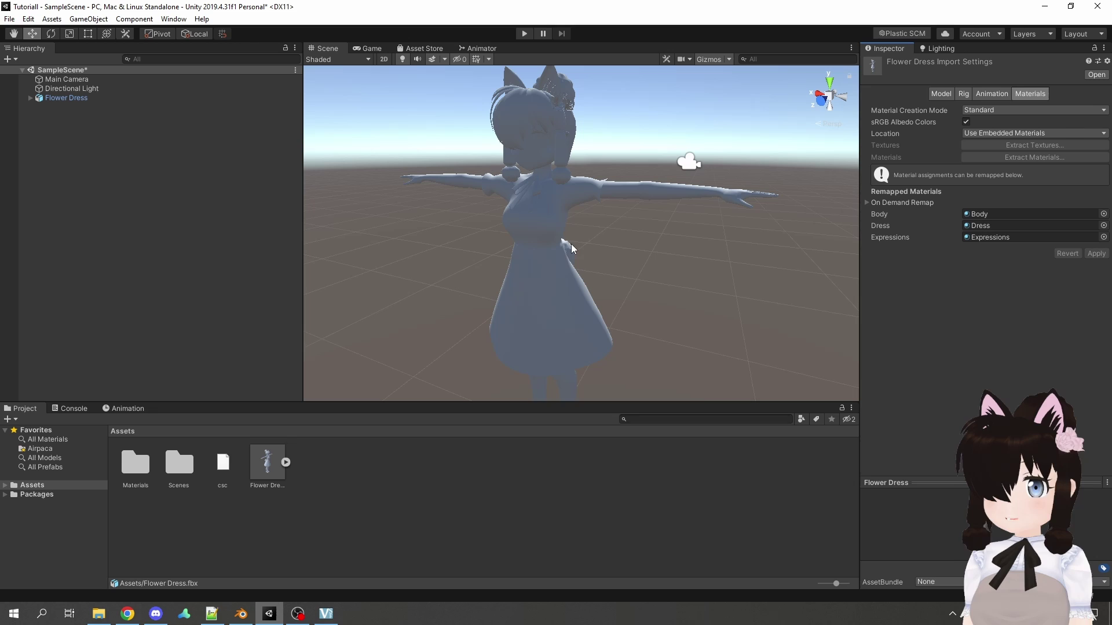
- Import the textures Body.png, Dress.png and Expressions.png from the Tutorial folder into the project's Materials folder
double_click(135, 463)
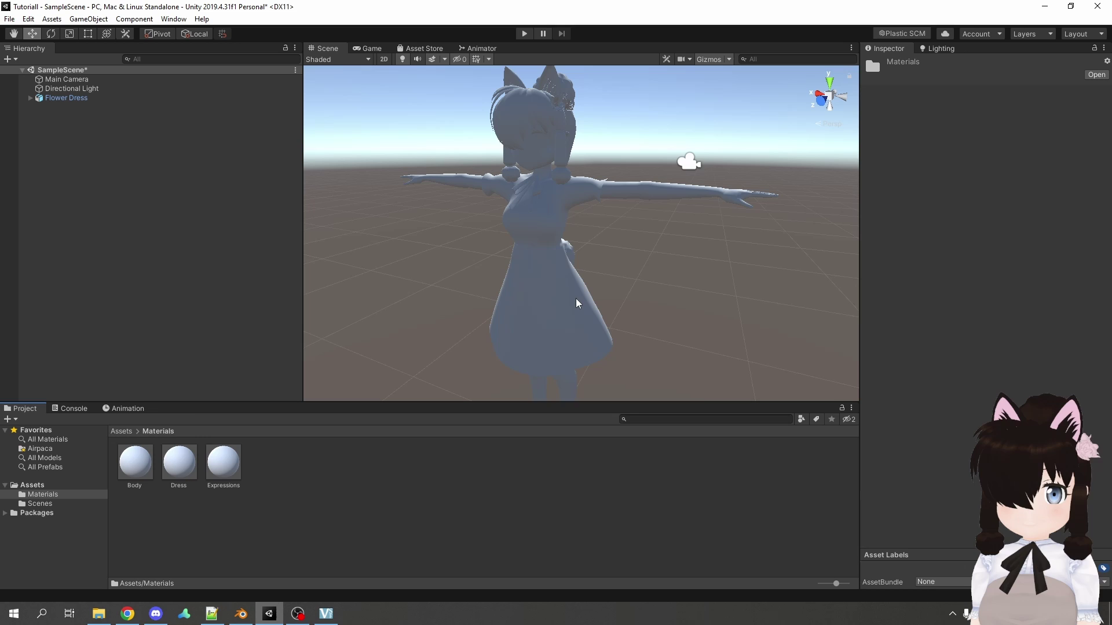
left_click(100, 614)
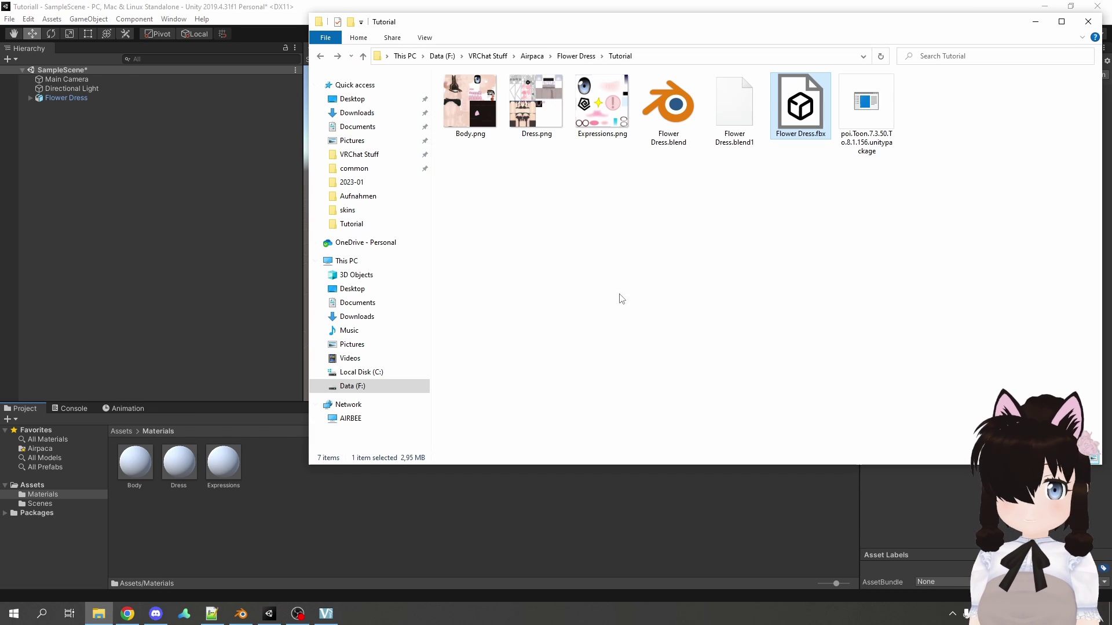
left_click(470, 104)
left_click(602, 105, "shift")
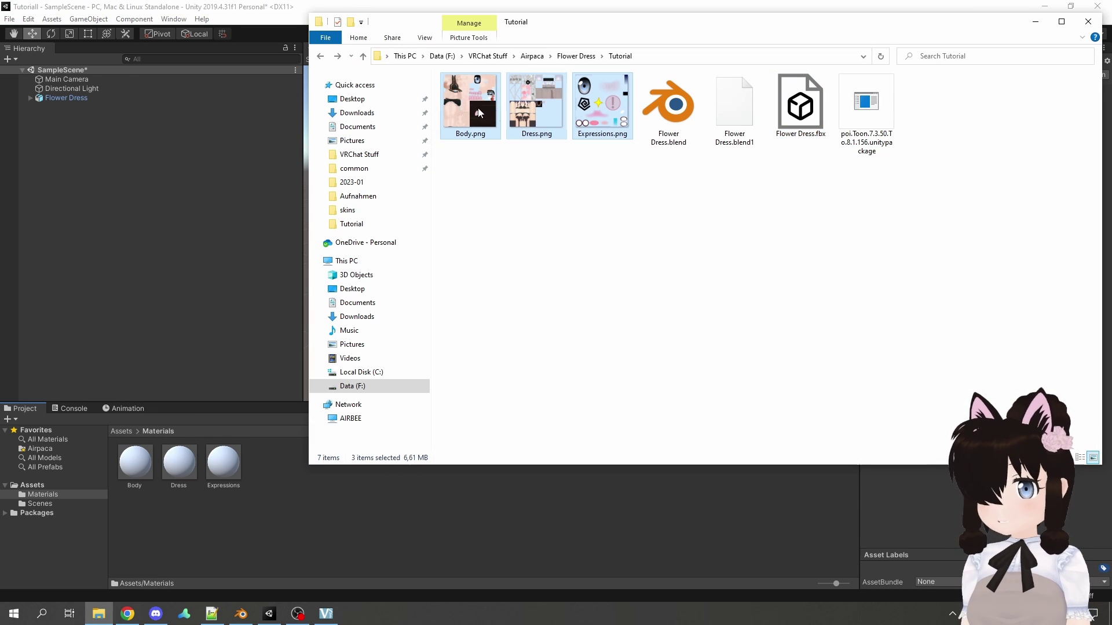
left_click_drag(483, 112, 265, 528)
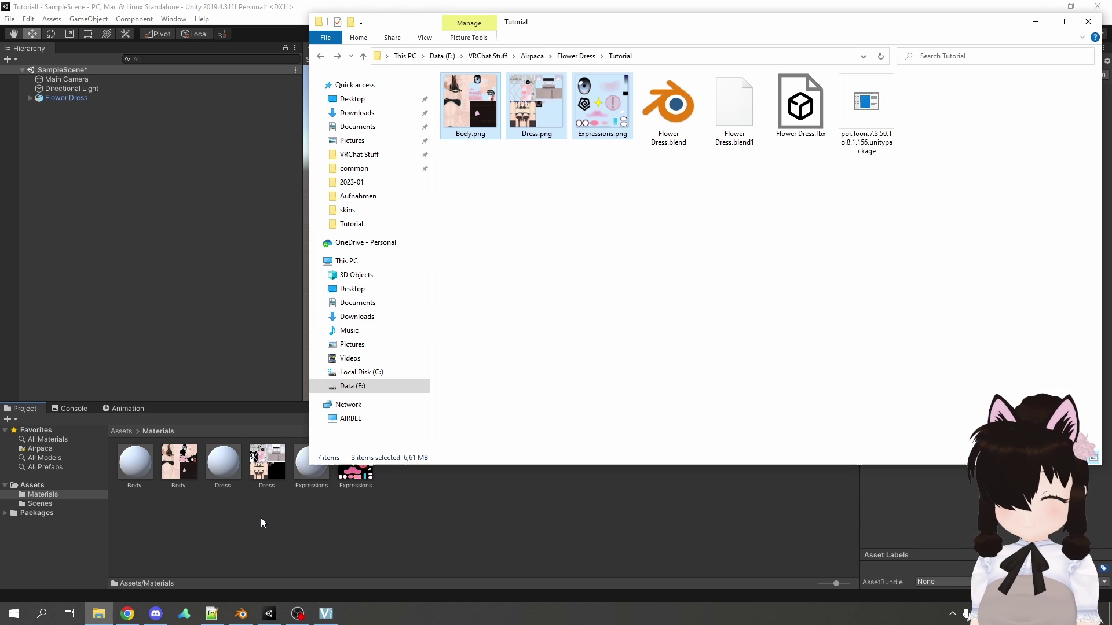
left_click(261, 518)
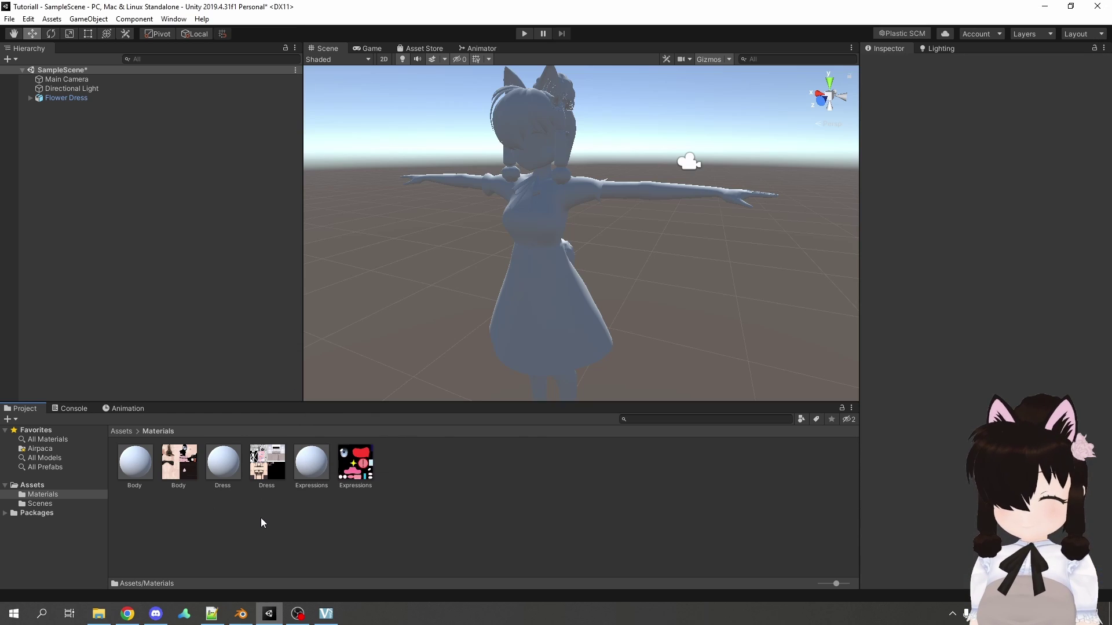
- Assign the Body, Dress and Expressions textures as albedo maps of the materials with the same names
left_click(141, 464)
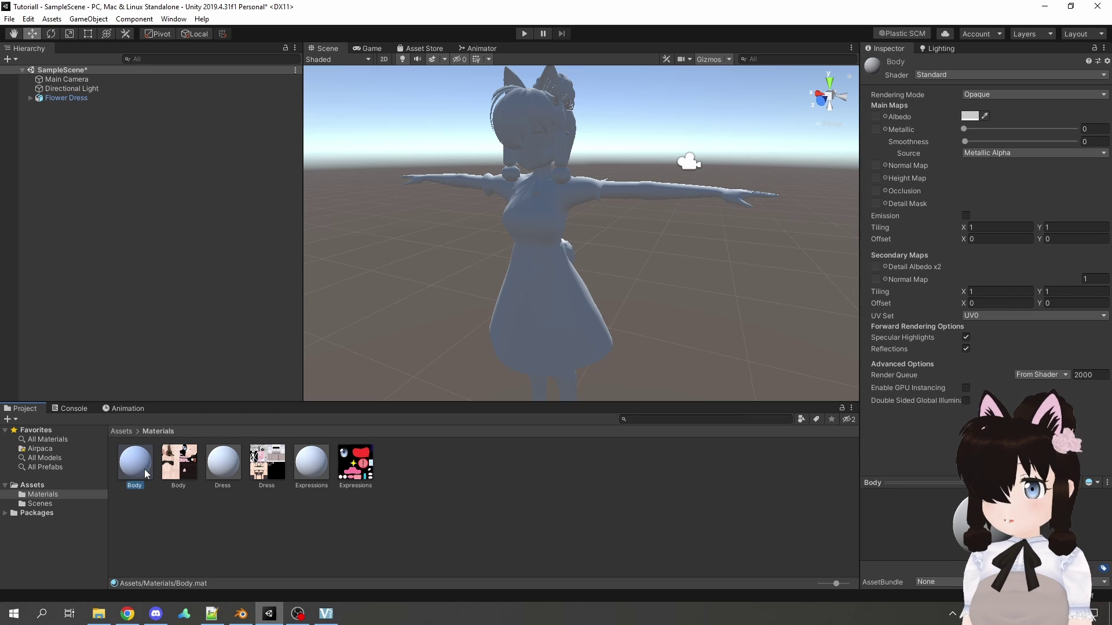
left_click_drag(178, 462, 876, 117)
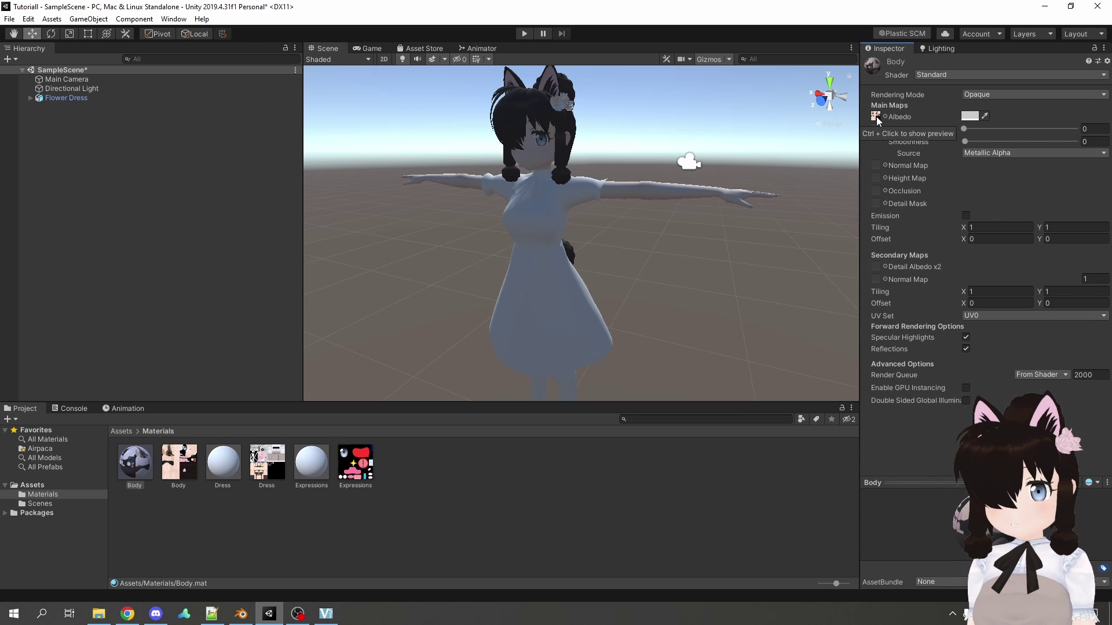
left_click(223, 462)
left_click_drag(267, 466, 877, 117)
left_click(311, 462)
left_click_drag(355, 463, 879, 116)
left_click(223, 462, "ctrl")
left_click(135, 462, "ctrl")
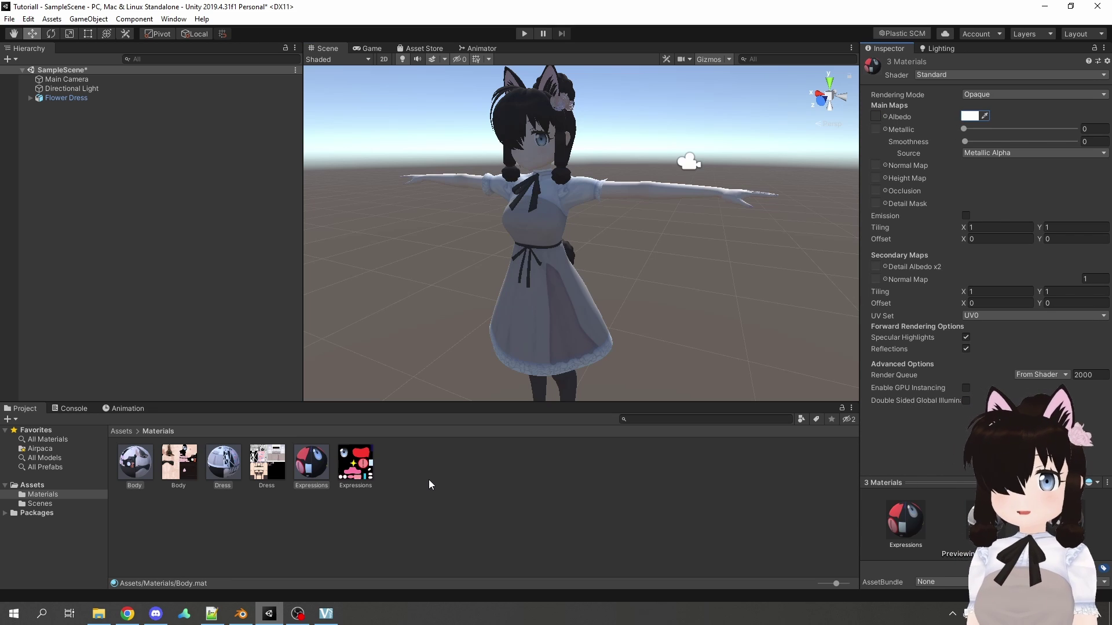
left_click(485, 489)
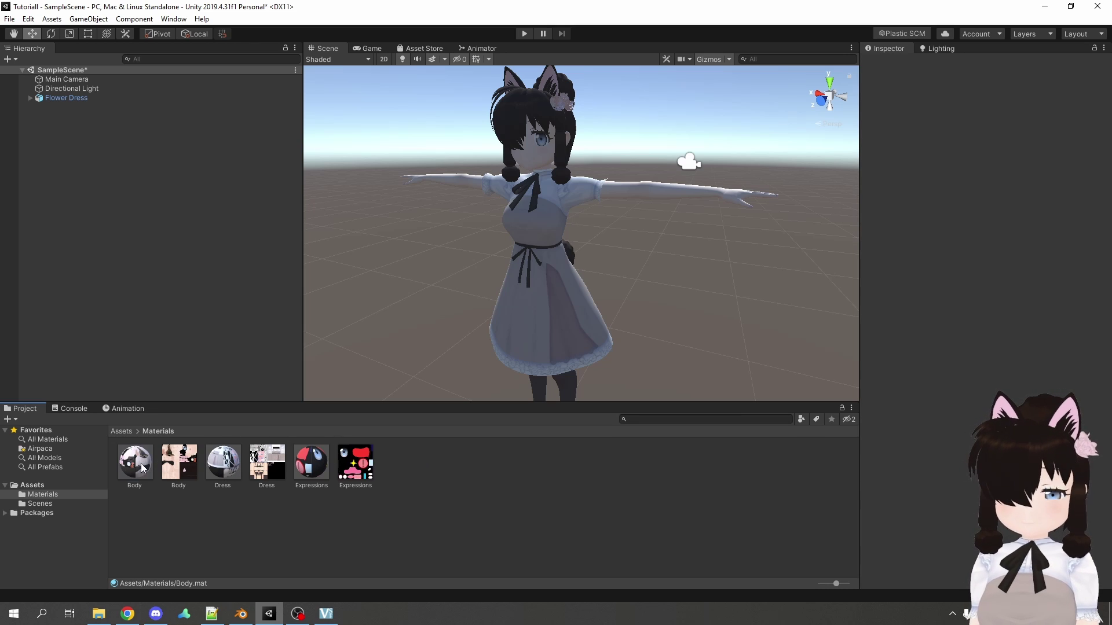
- Try the Body material on the dress in the scene and in Element 1 of the Body mesh, and undo it
left_click_drag(142, 468, 576, 326)
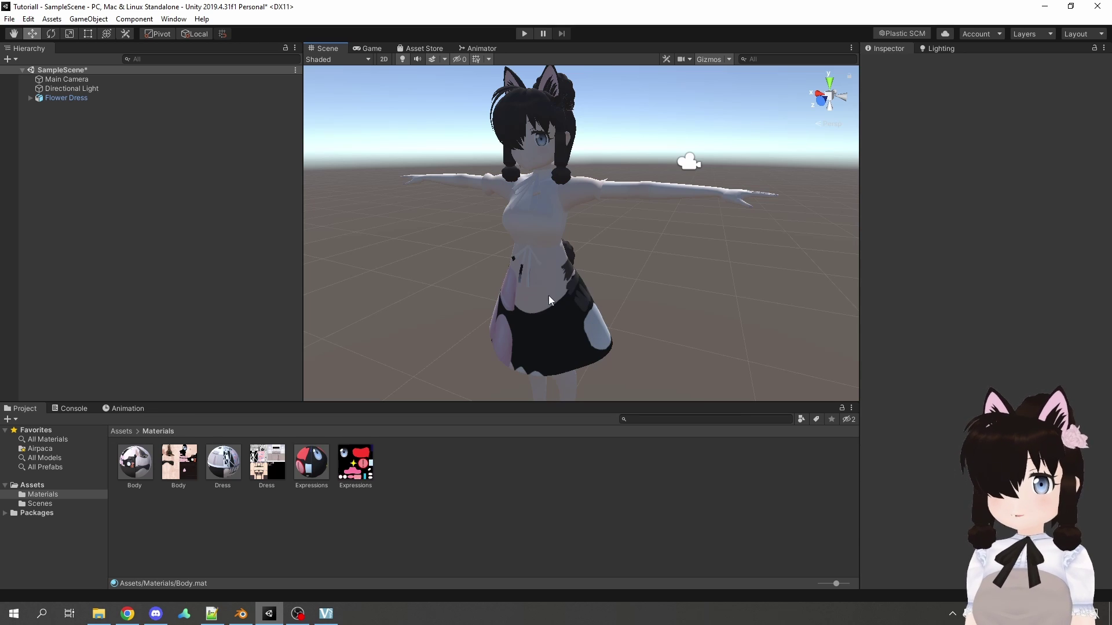
key("Escape")
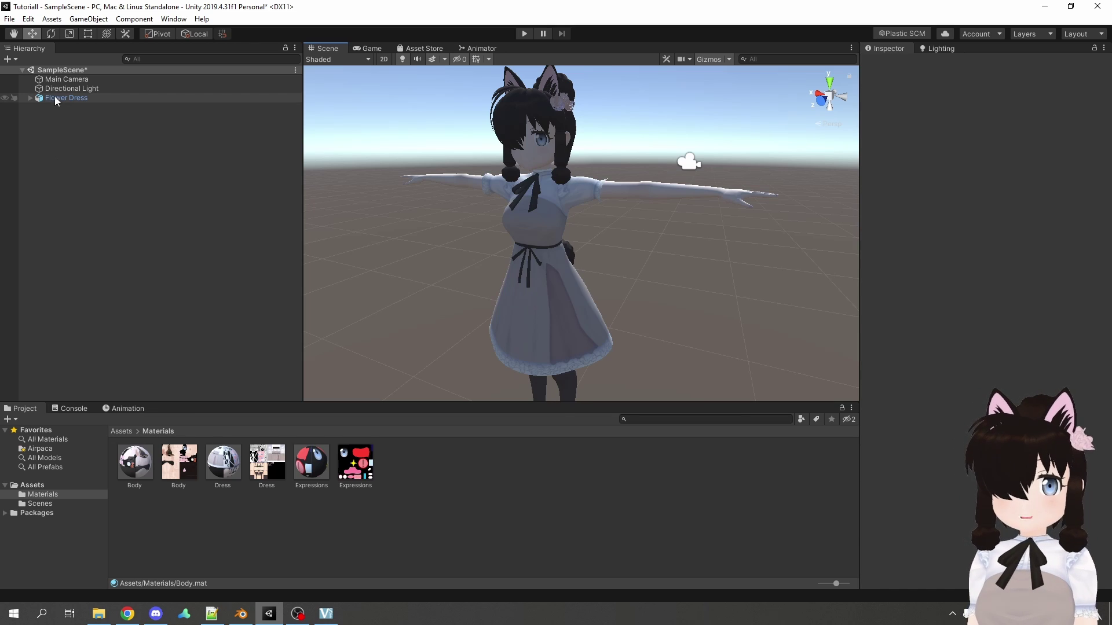
left_click(28, 97)
left_click(31, 98)
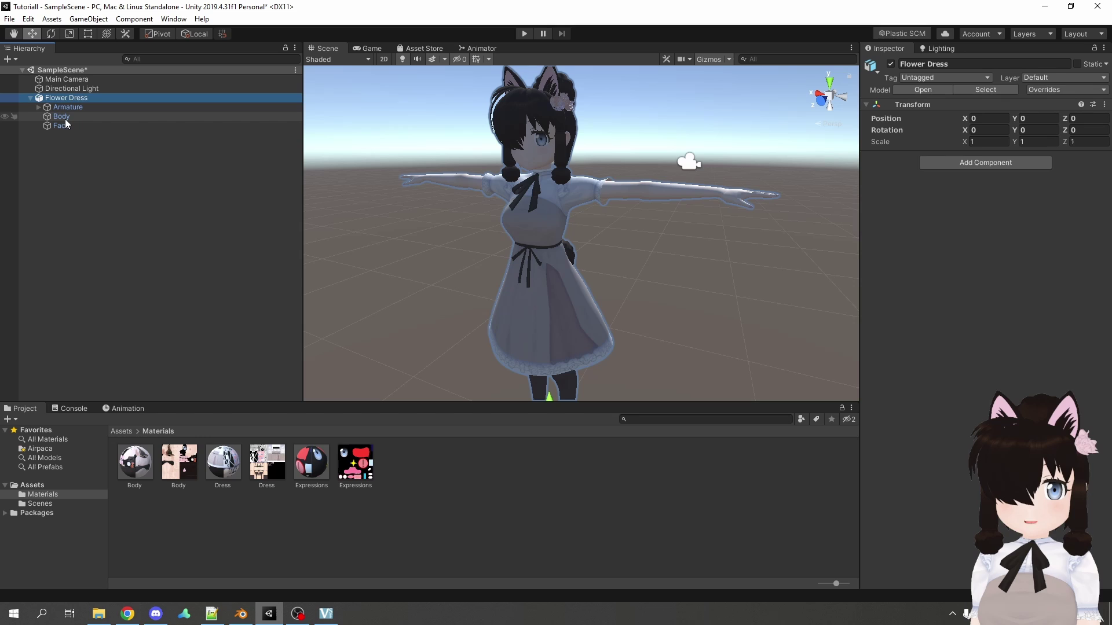
left_click(65, 117)
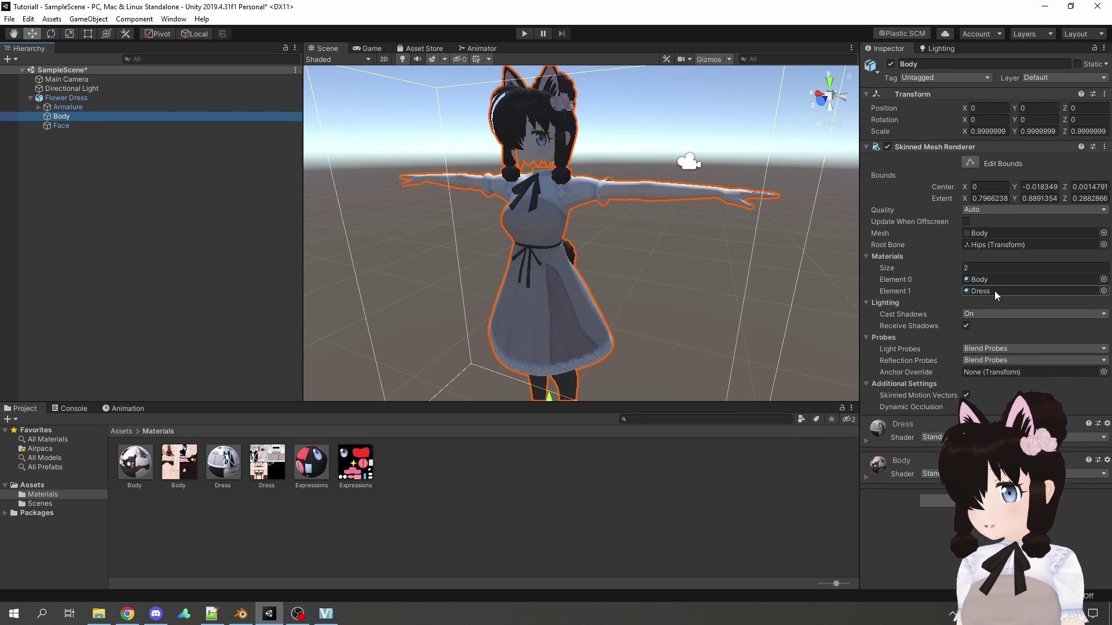
left_click(137, 463)
left_click_drag(140, 470, 1007, 290)
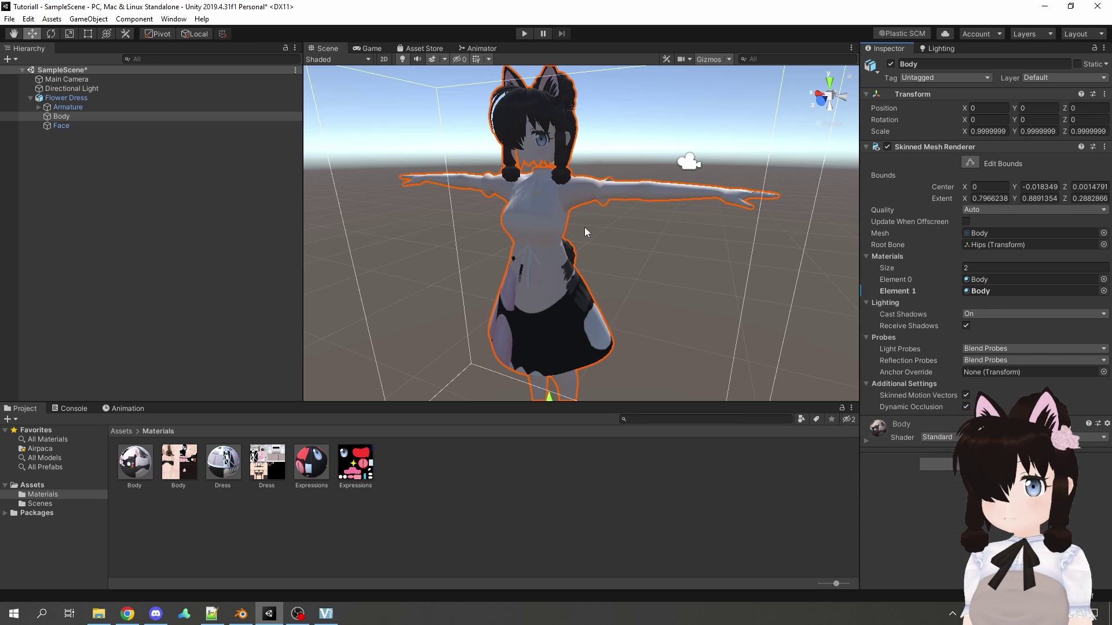
key("ctrl+z")
- Try a newly created default material on the avatar's dress and delete that material from the Materials folder
right_click(412, 492)
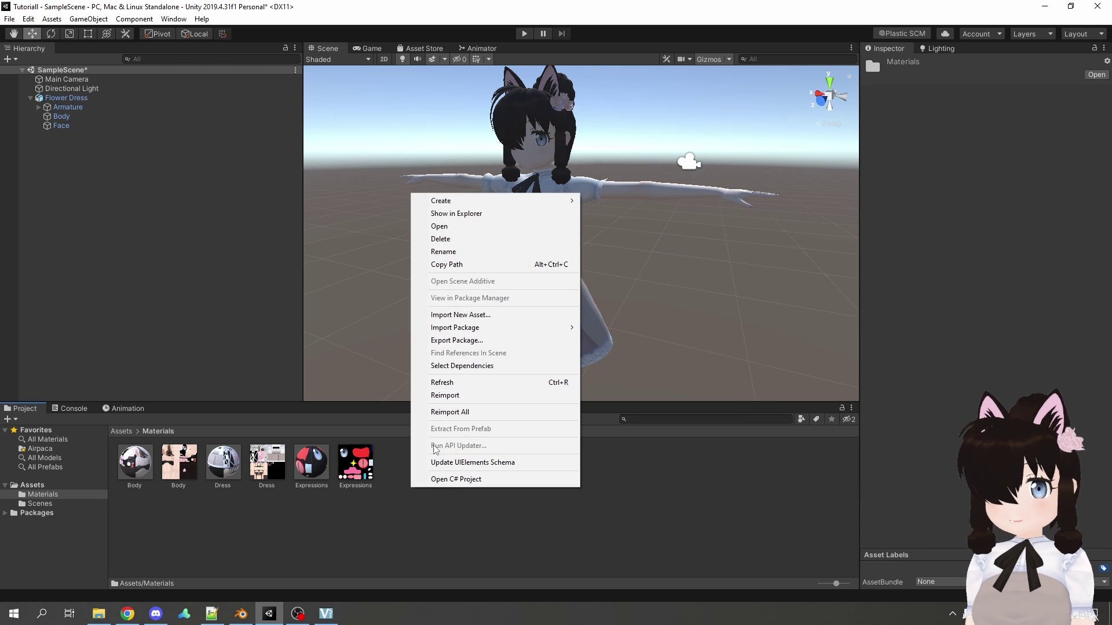
mouse_move(455, 208)
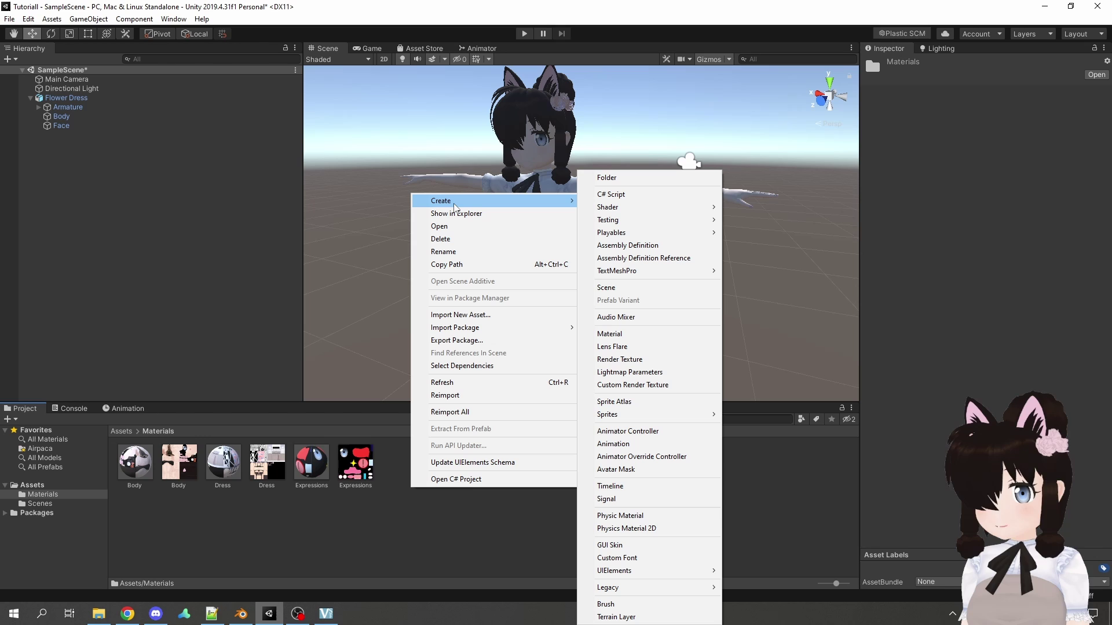
left_click(609, 334)
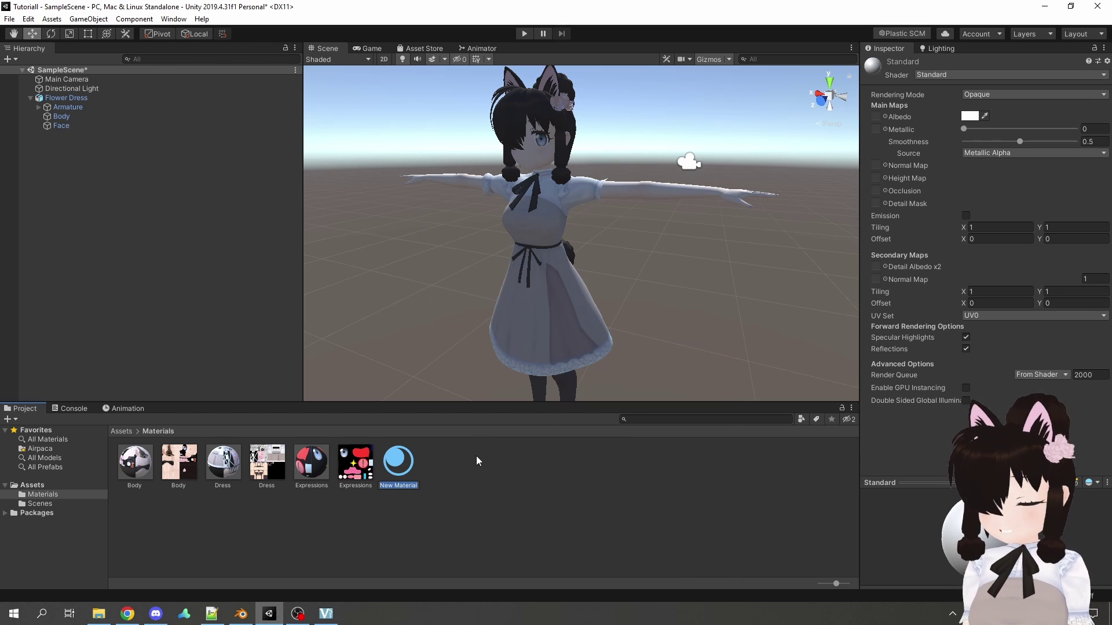
left_click_drag(406, 468, 575, 336)
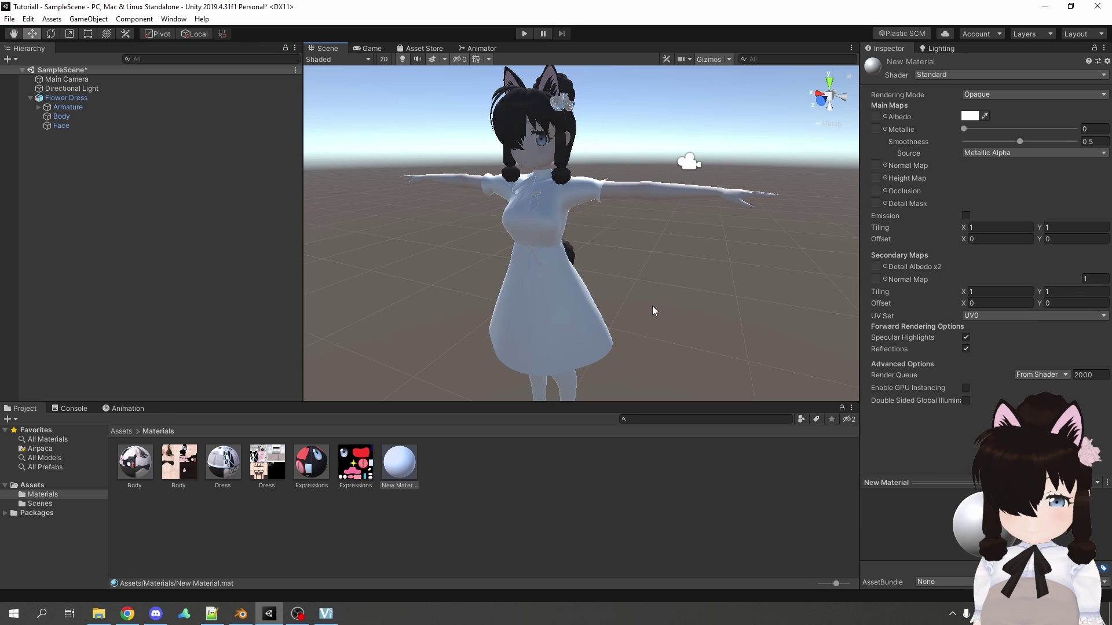
left_click_drag(652, 311, 484, 484)
left_click(400, 464)
key("Delete")
key("Return")
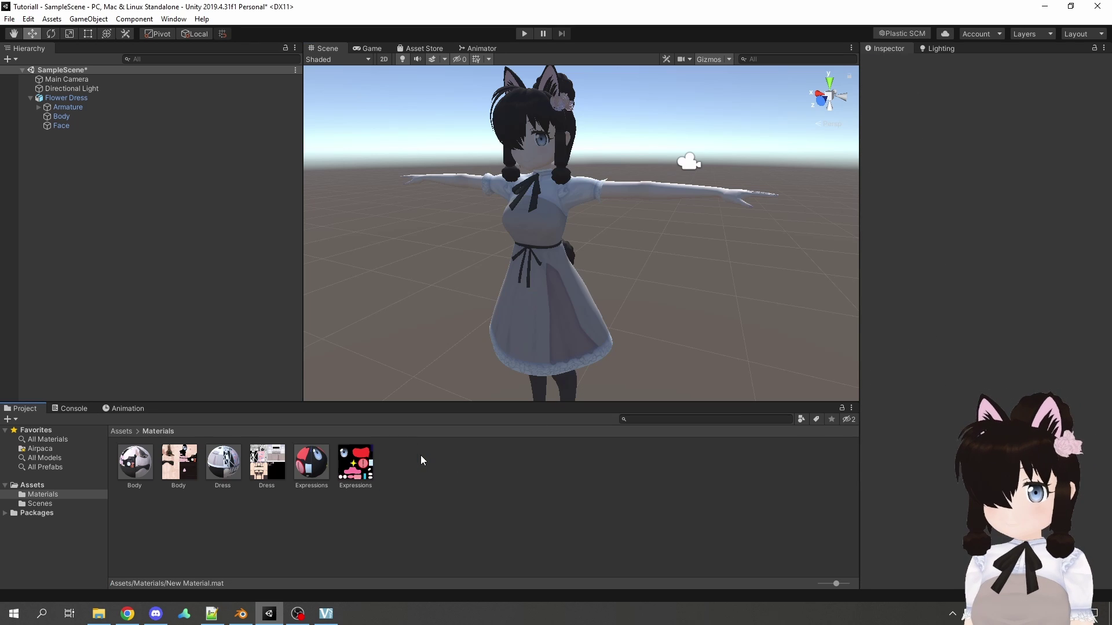
- Set the albedo colour of the Body, Dress and Expressions materials together to pure white, FFFFFF
left_click(311, 463)
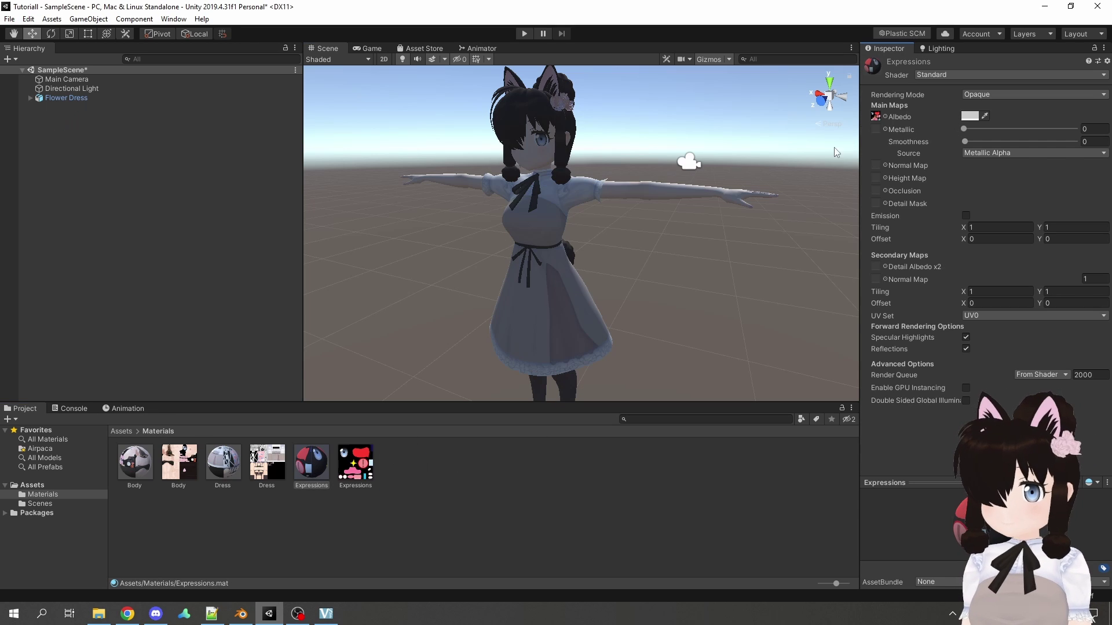
left_click(137, 461)
left_click(225, 468, "ctrl")
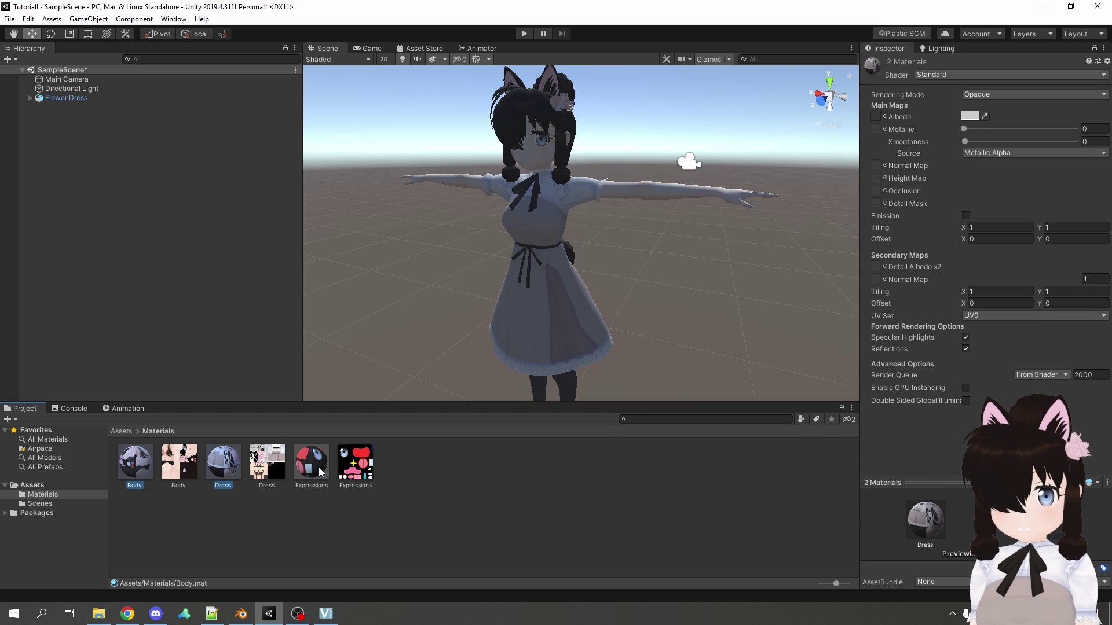
left_click(321, 472, "ctrl")
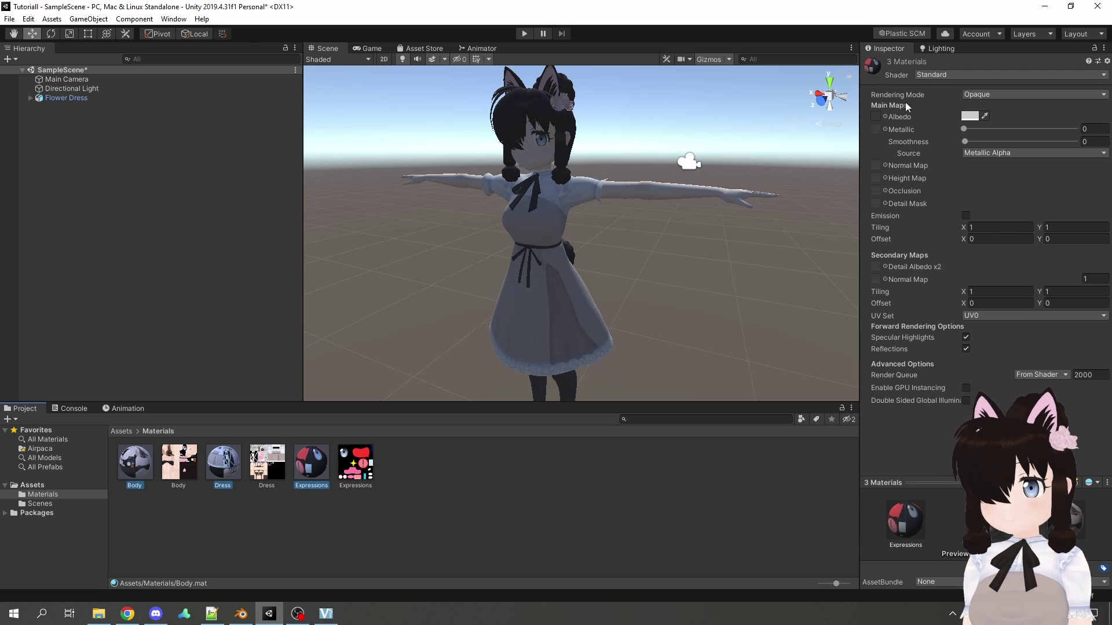
left_click(970, 116)
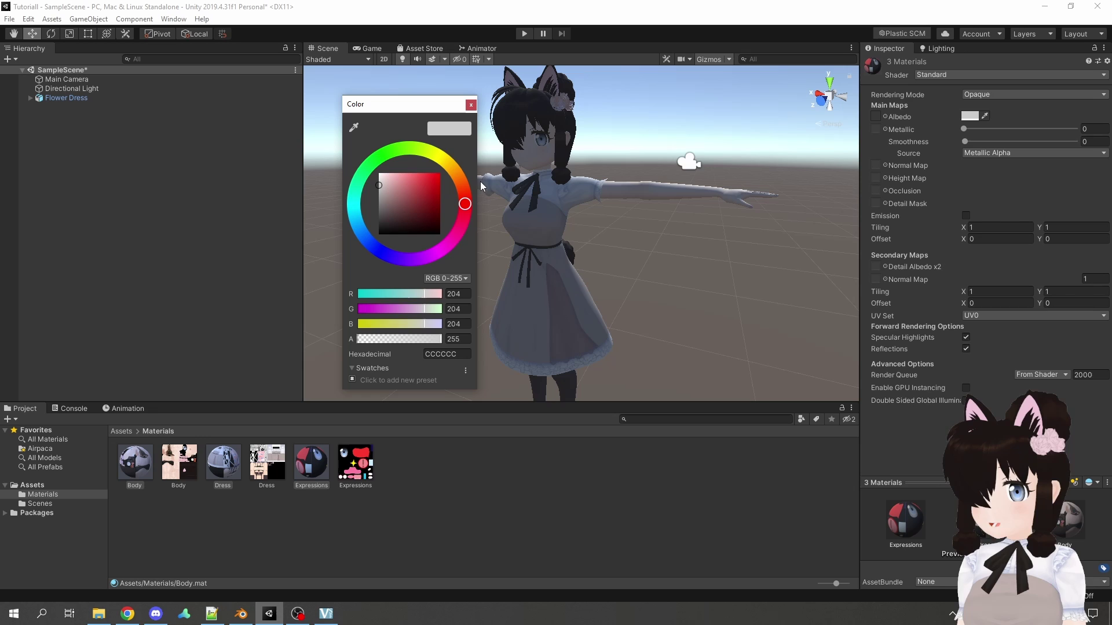
left_click_drag(400, 183, 379, 173)
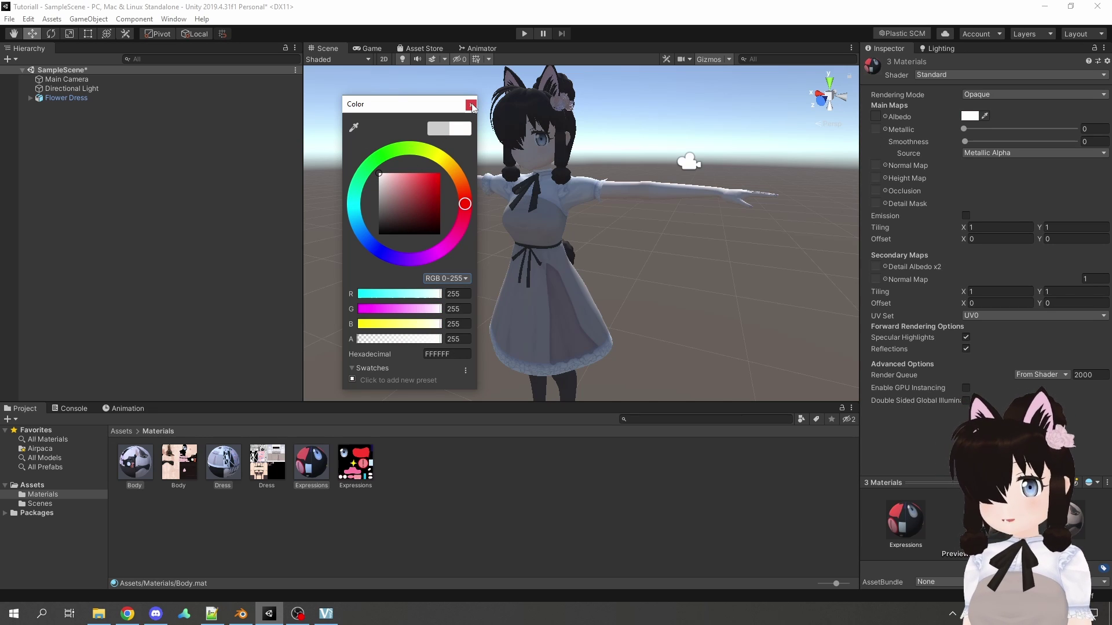
left_click(471, 105)
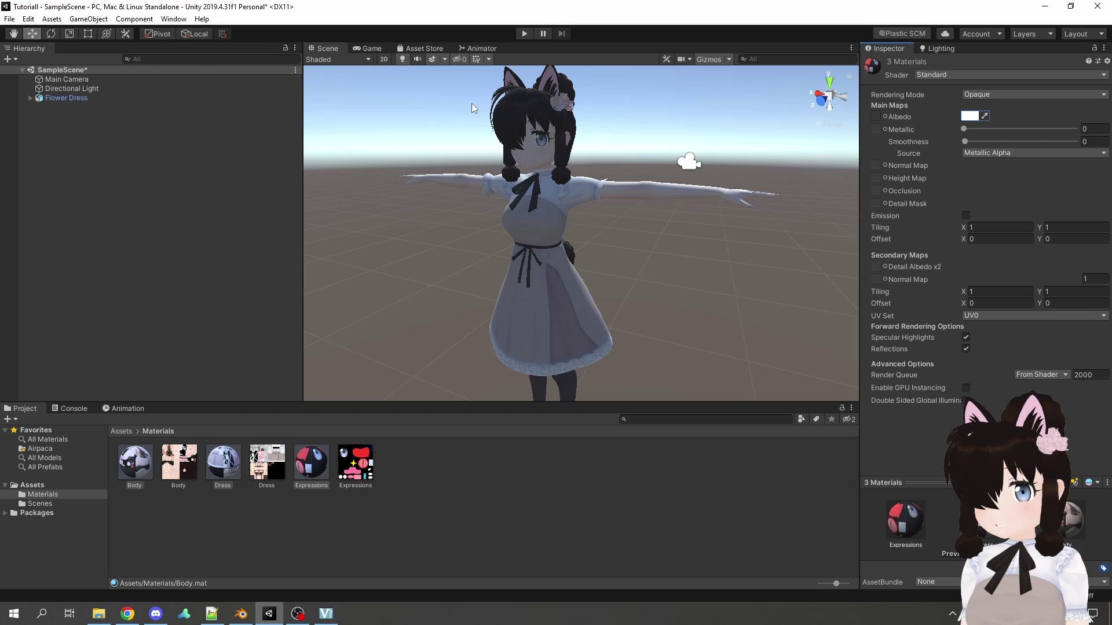
- Select the Body, Dress and Expressions materials together in the Materials folder
left_click(135, 462)
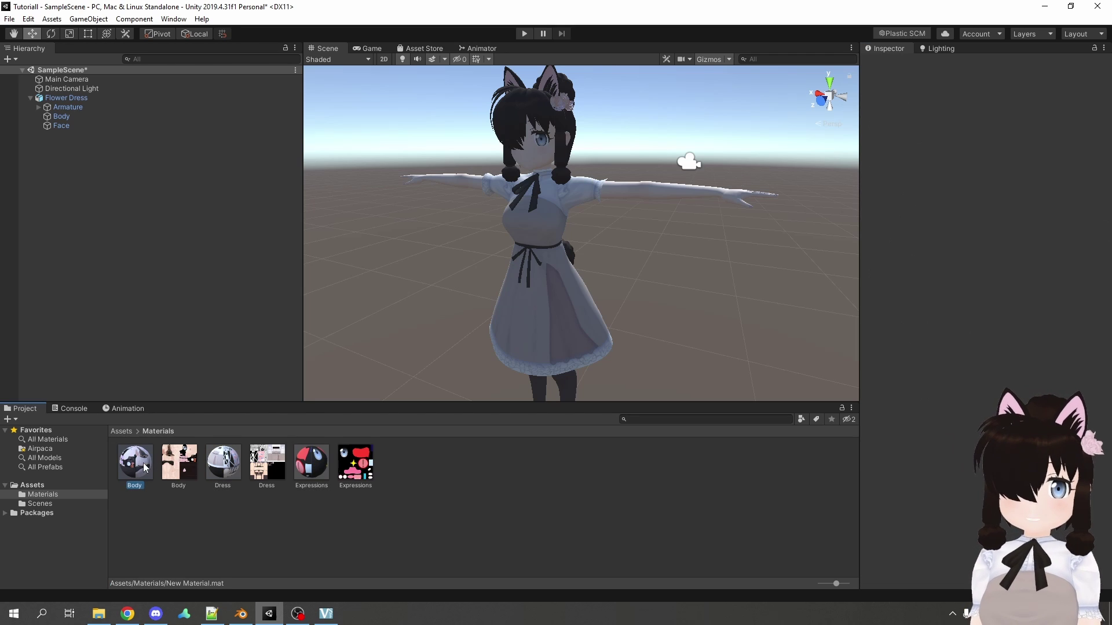
left_click(223, 462, "ctrl")
left_click(304, 467, "ctrl")
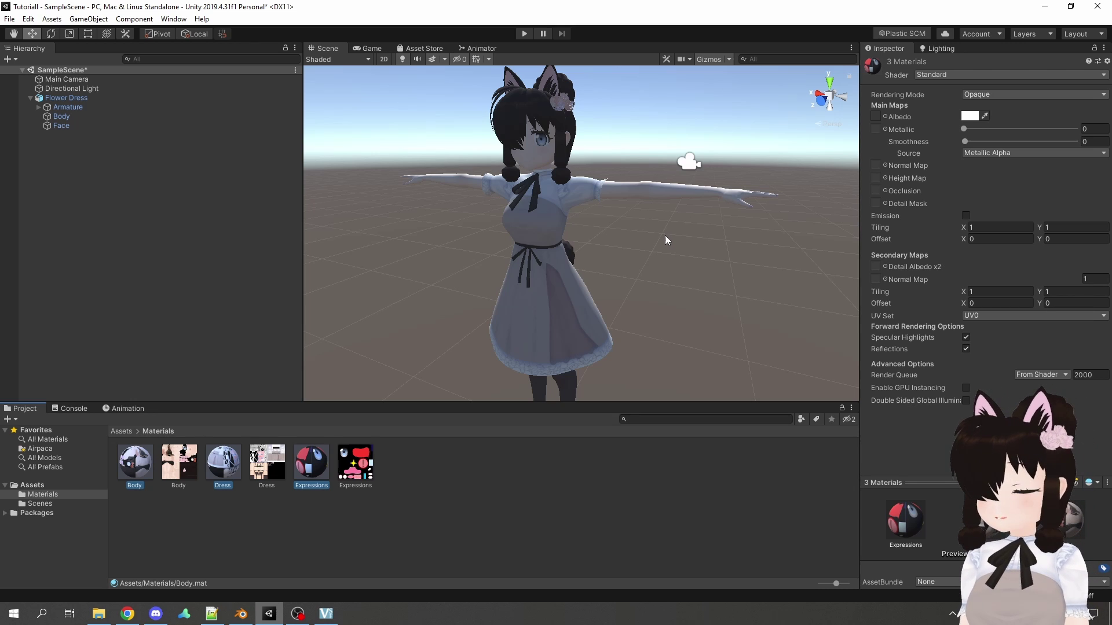
- Switch to Chrome and look through the Poiyomi Toon Shader releases on GitHub, expanding the assets of versions 8.0.420 and 7.3.050
left_click(127, 614)
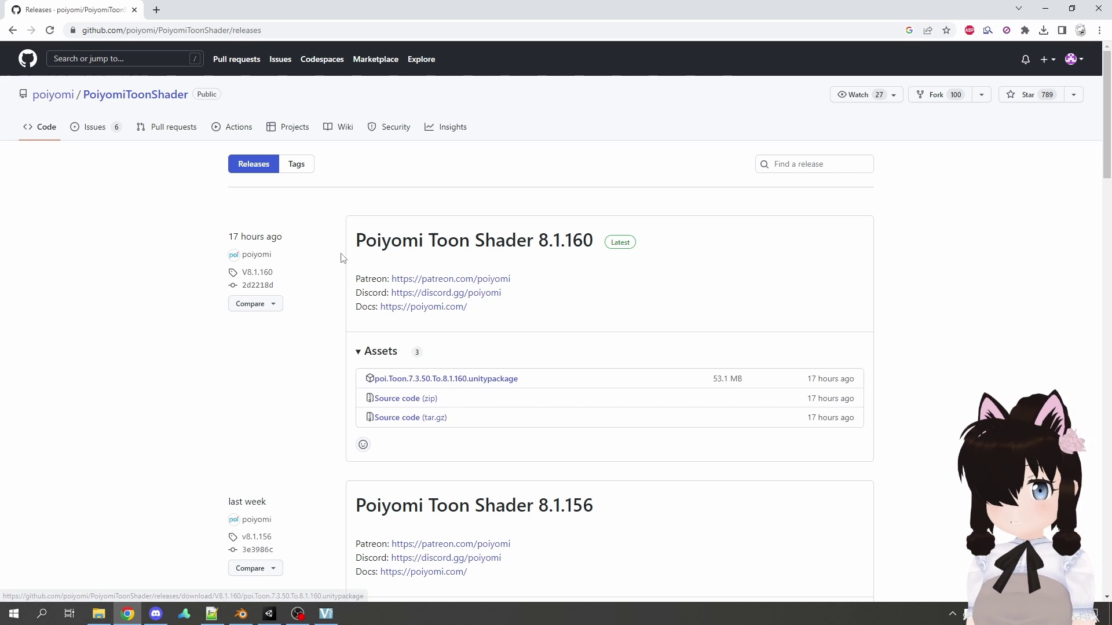
scroll(343, 257, "down", 10)
scroll(342, 257, "down", 2)
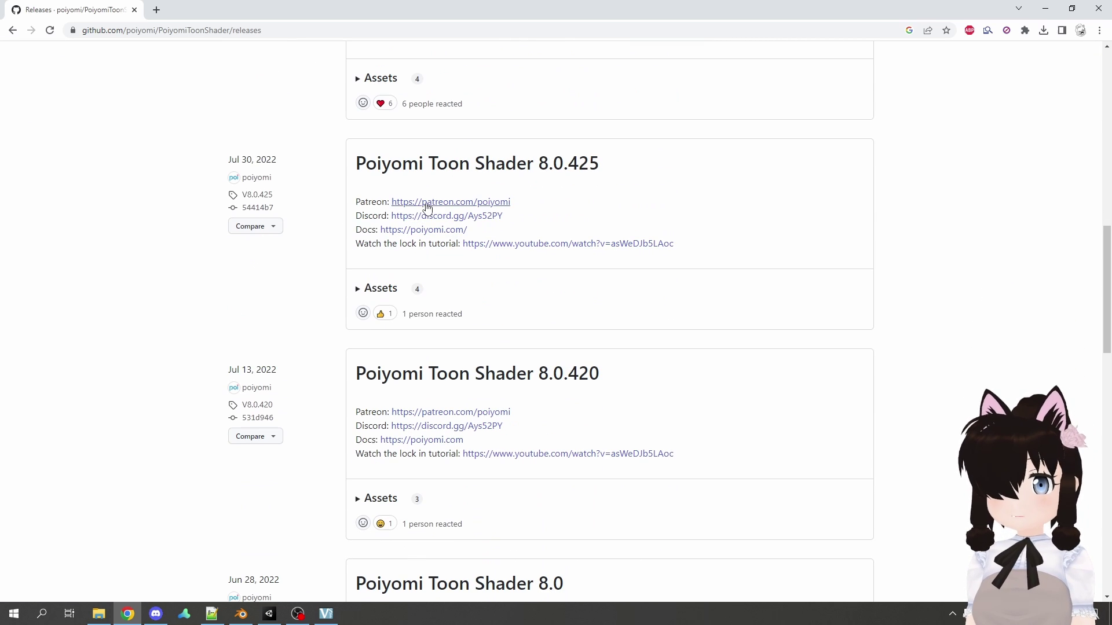
scroll(382, 401, "down", 3)
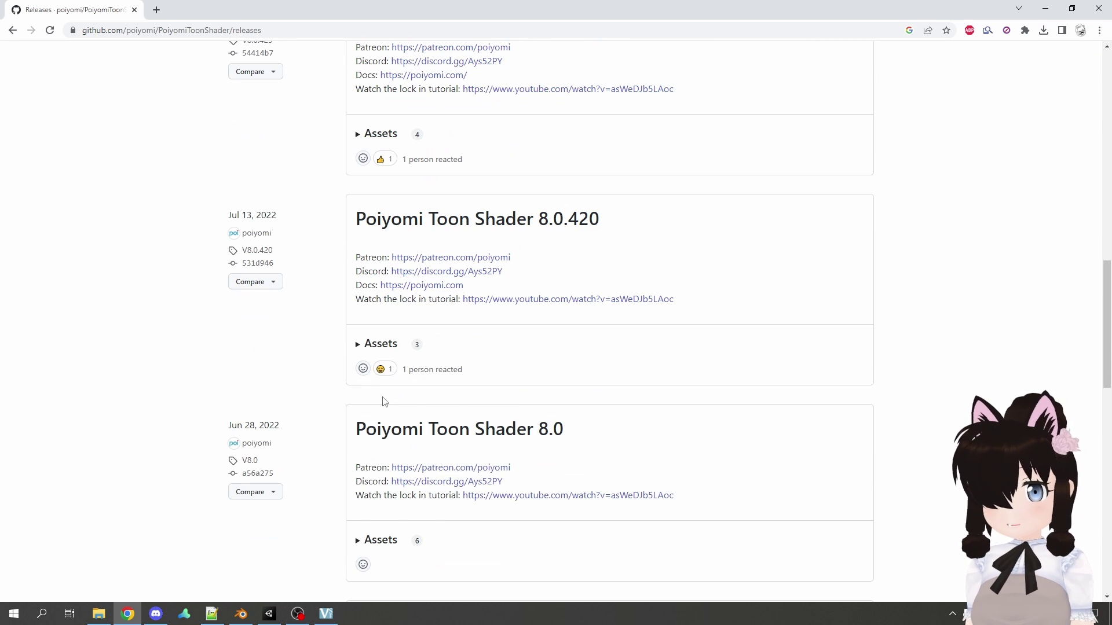
left_click(360, 346)
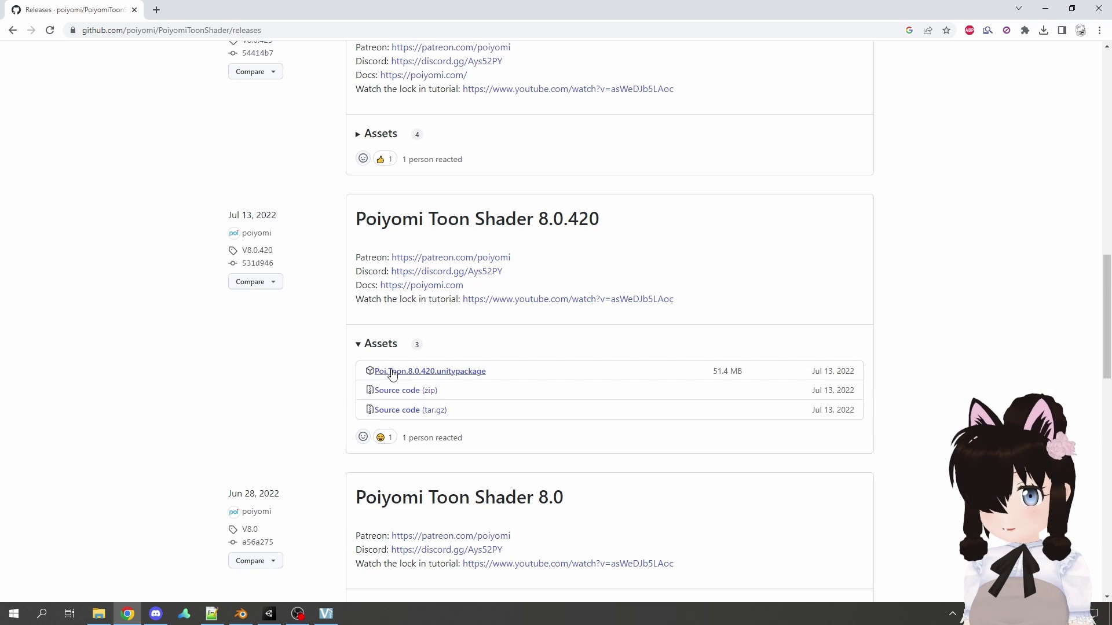
scroll(411, 382, "down", 3)
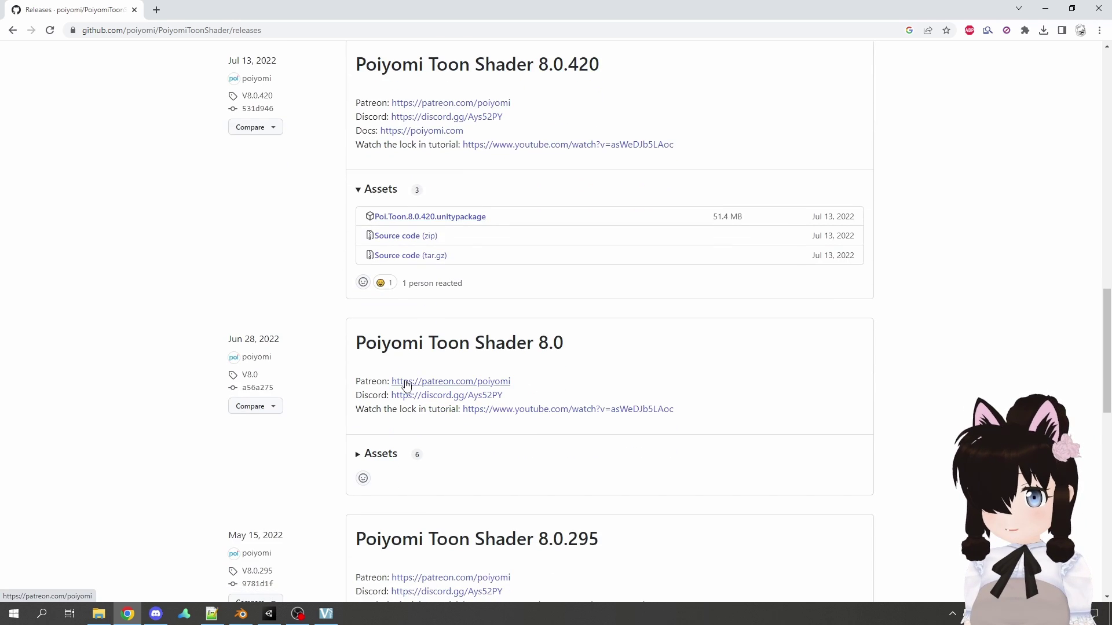
scroll(406, 385, "down", 7)
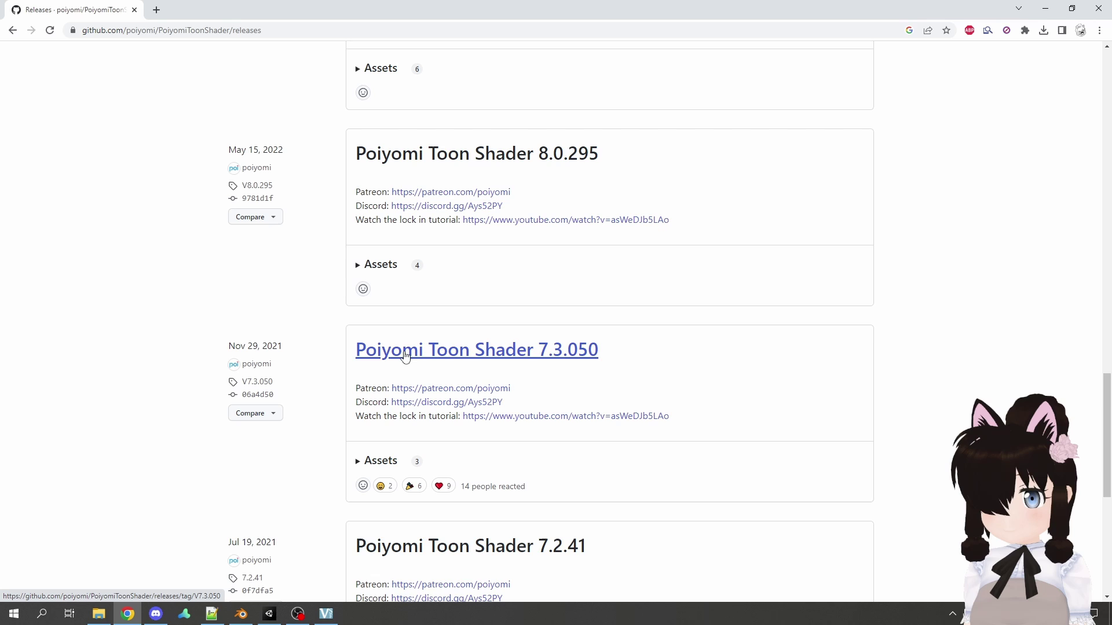
left_click(374, 461)
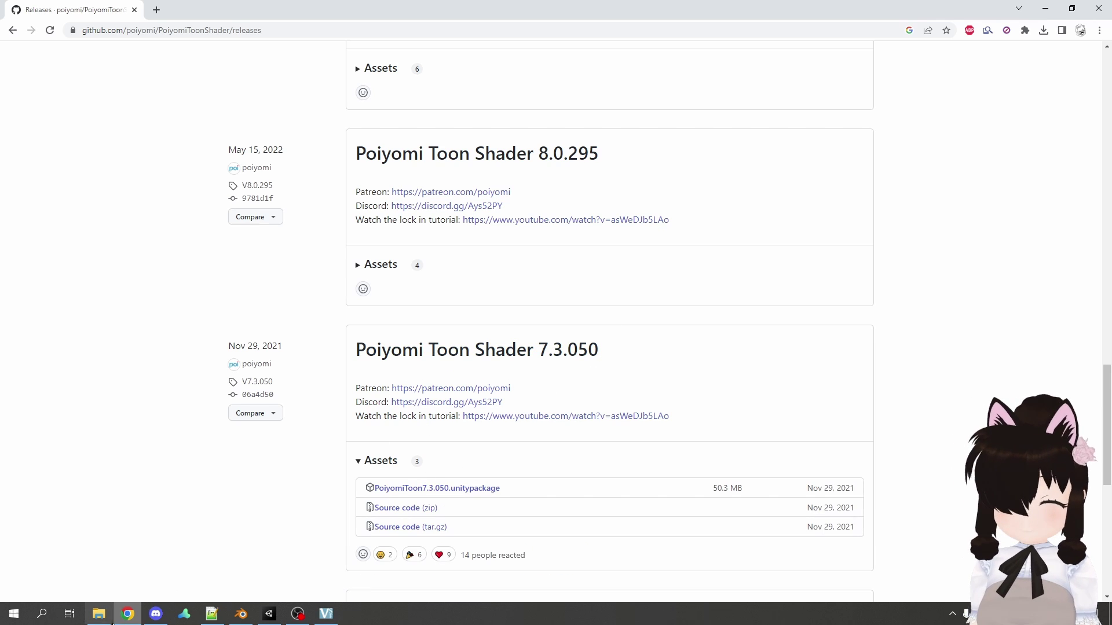
- Import all items of poi.Toon.7.3.50.To.8.1.156.unitypackage from the Tutorial folder into the Unity project
left_click(104, 615)
left_click(867, 113)
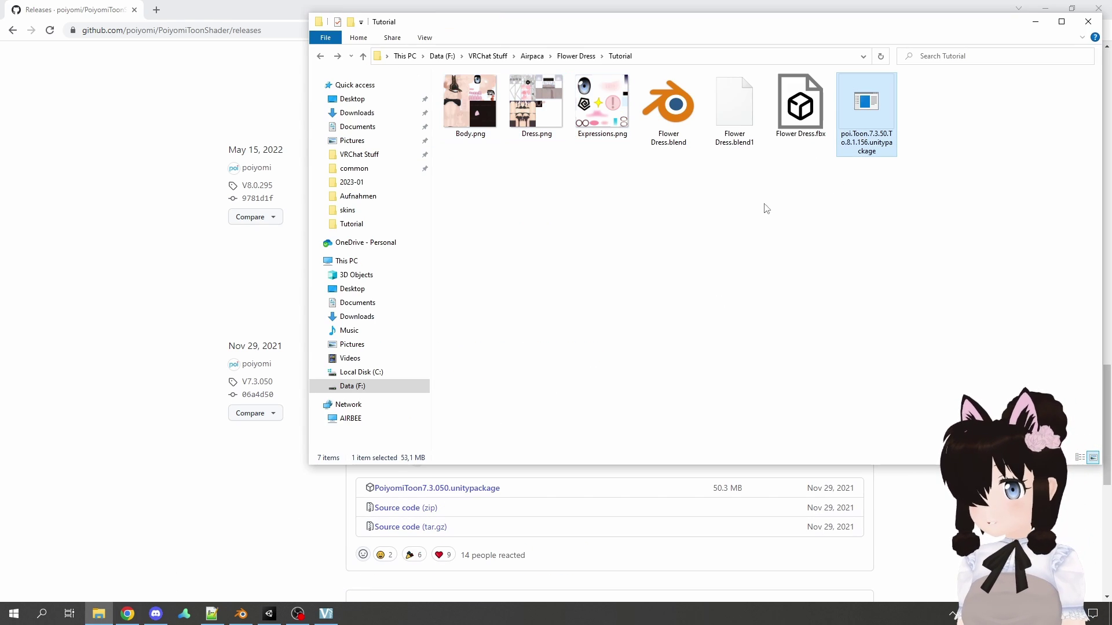
left_click(275, 617)
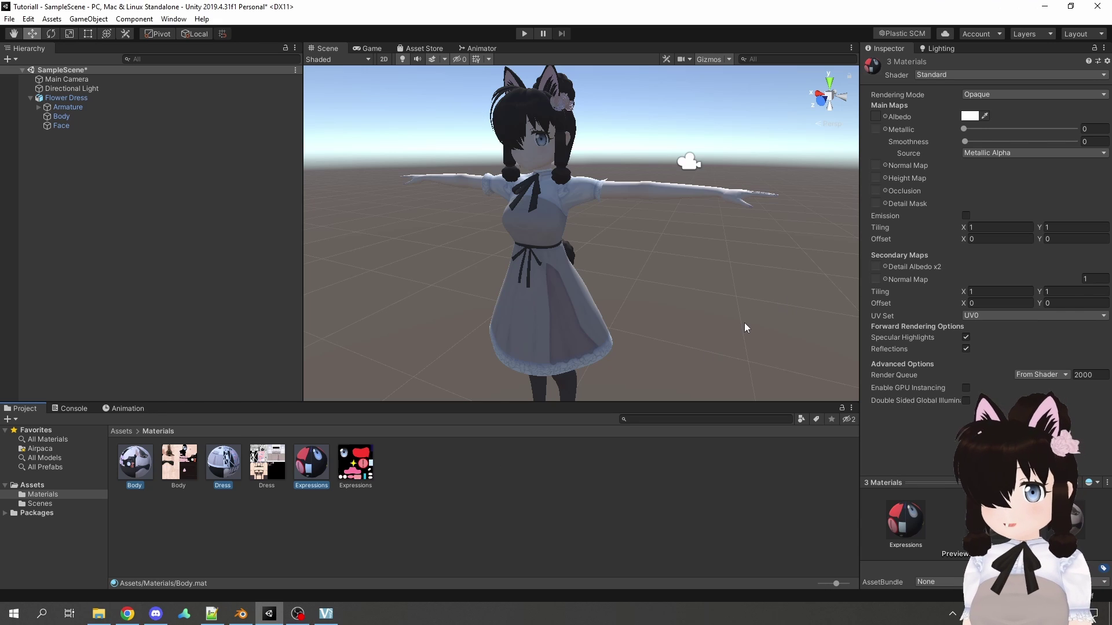
left_click(99, 615)
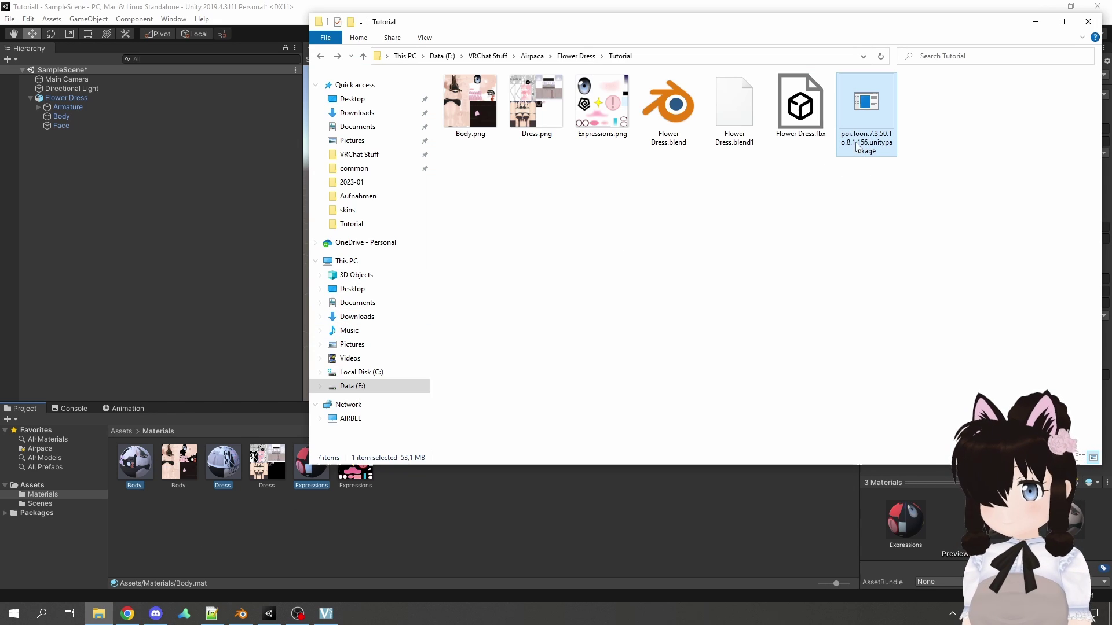
left_click_drag(857, 148, 273, 243)
left_click(239, 149)
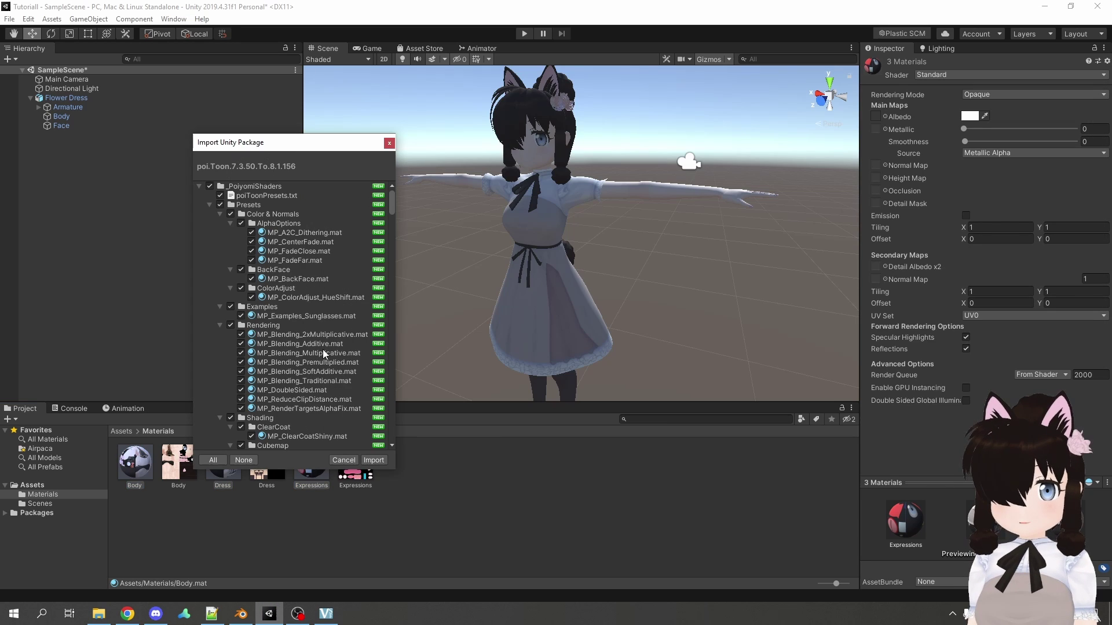
left_click(374, 460)
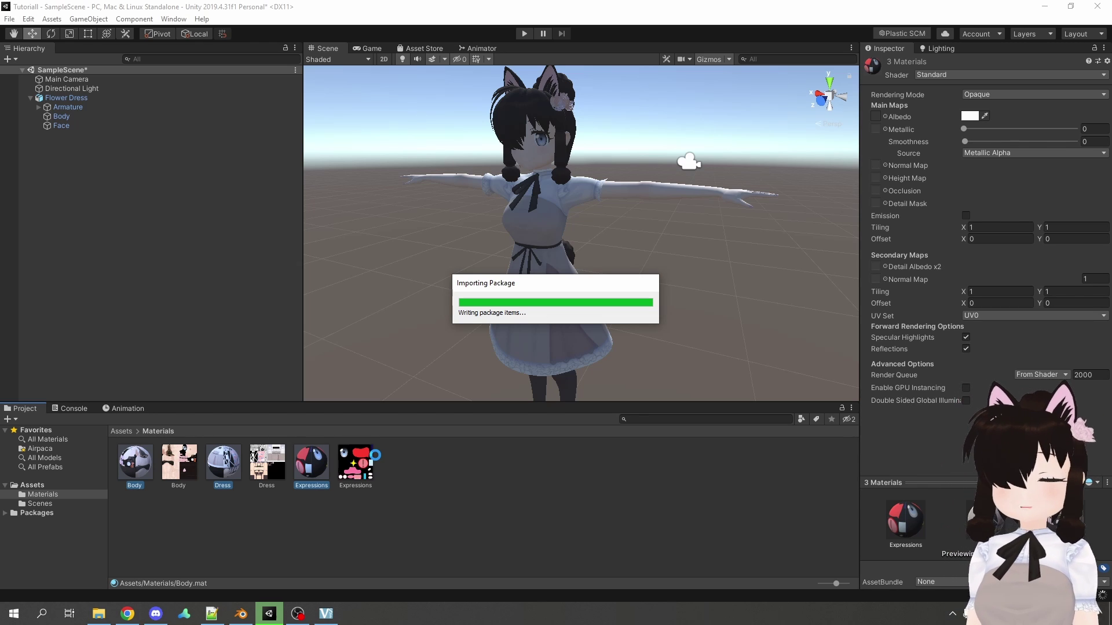
- Change the shader of the Body, Dress and Expressions materials together to Poiyomi Toon from the Poiyomi 7.3 group
left_click(313, 473)
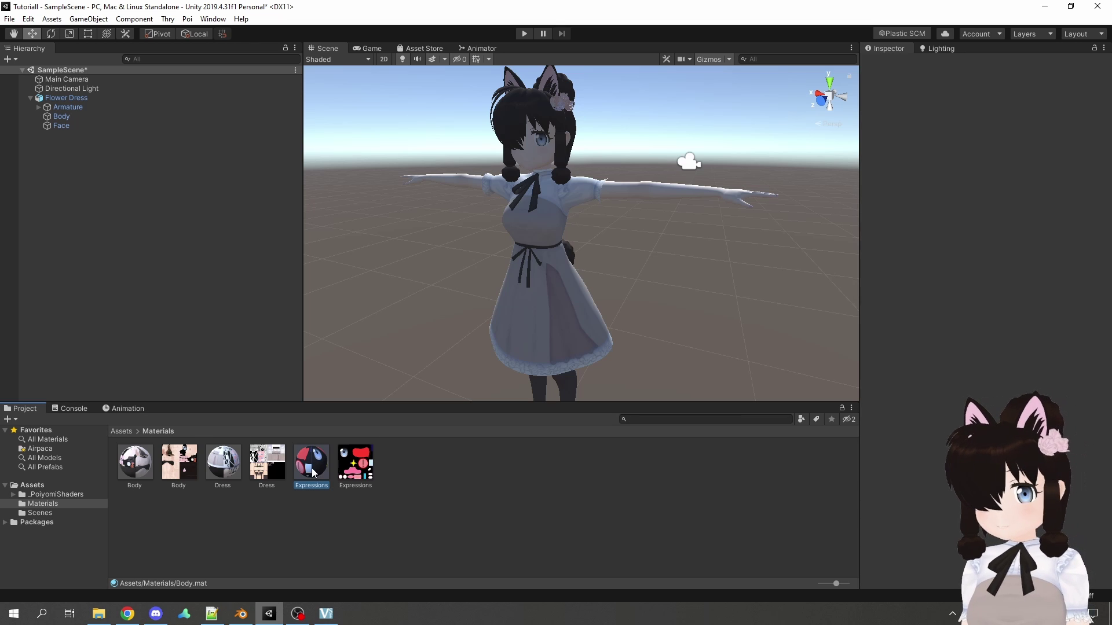
left_click(224, 464, "ctrl")
left_click(136, 463, "ctrl")
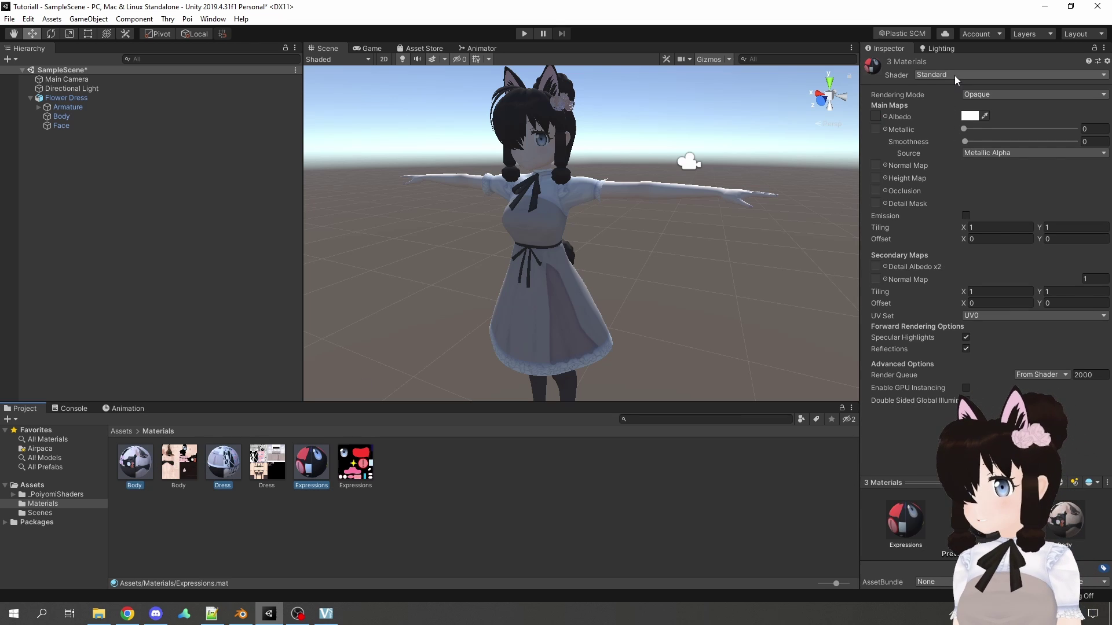
left_click(953, 77)
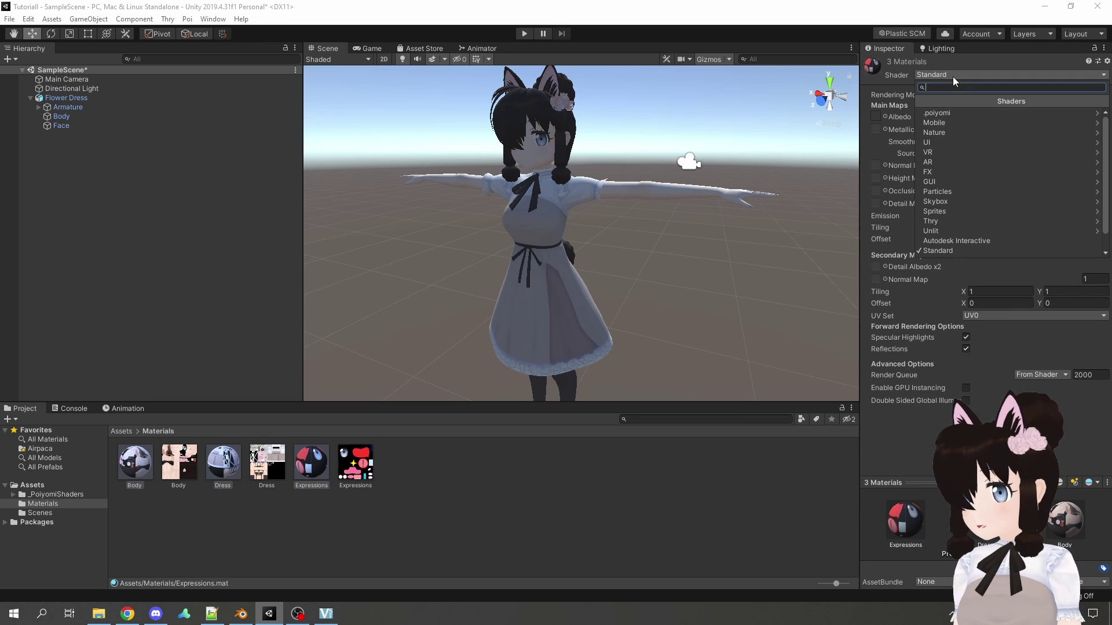
left_click(945, 114)
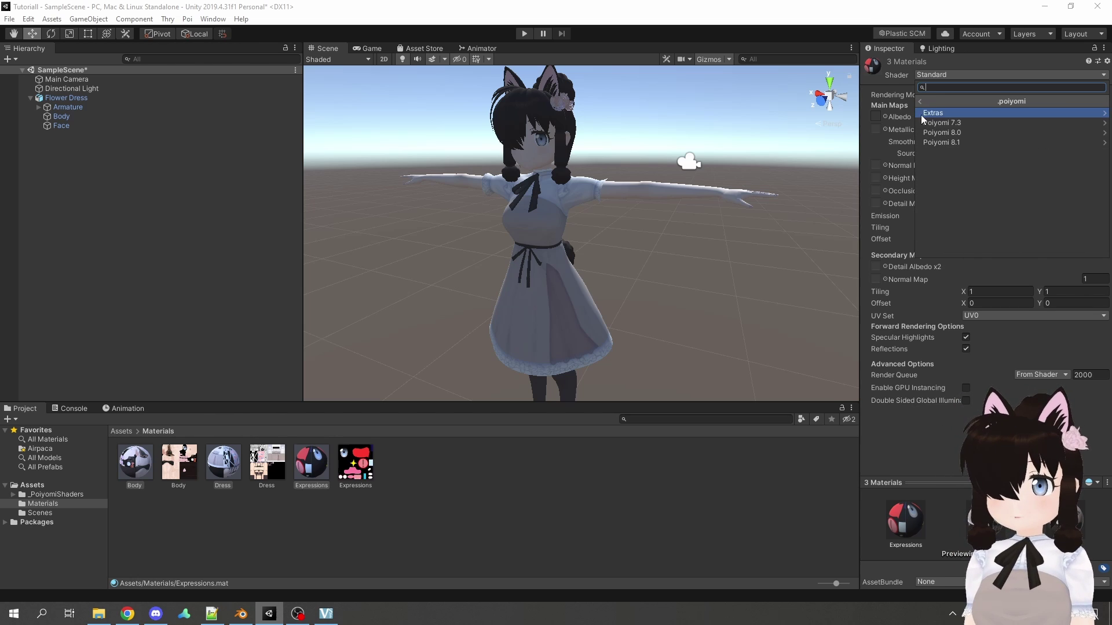
left_click(960, 123)
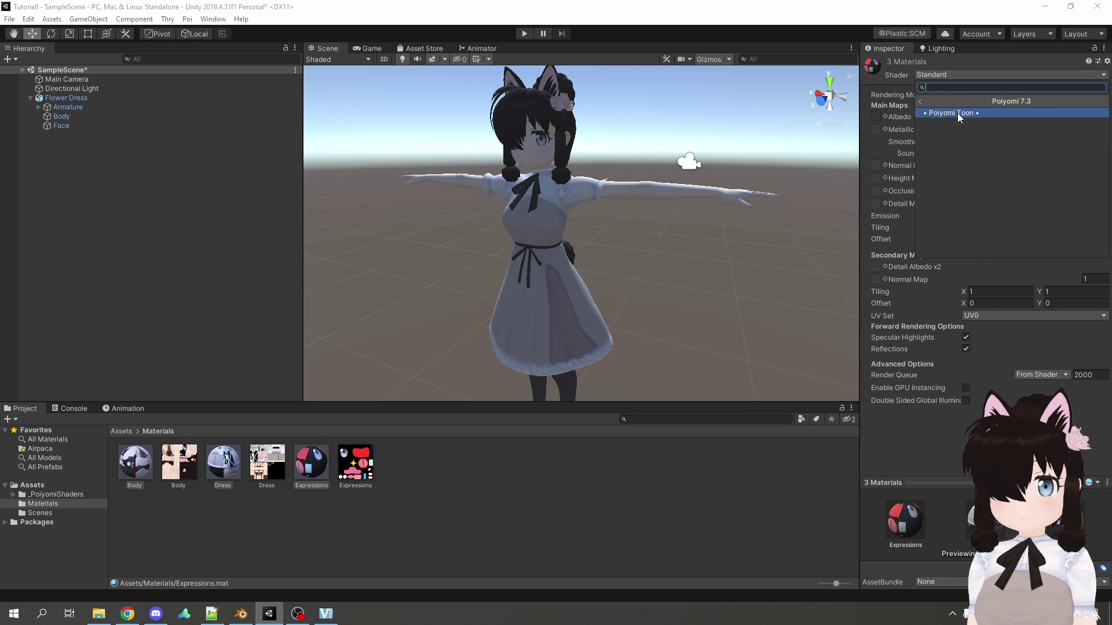
left_click(957, 113)
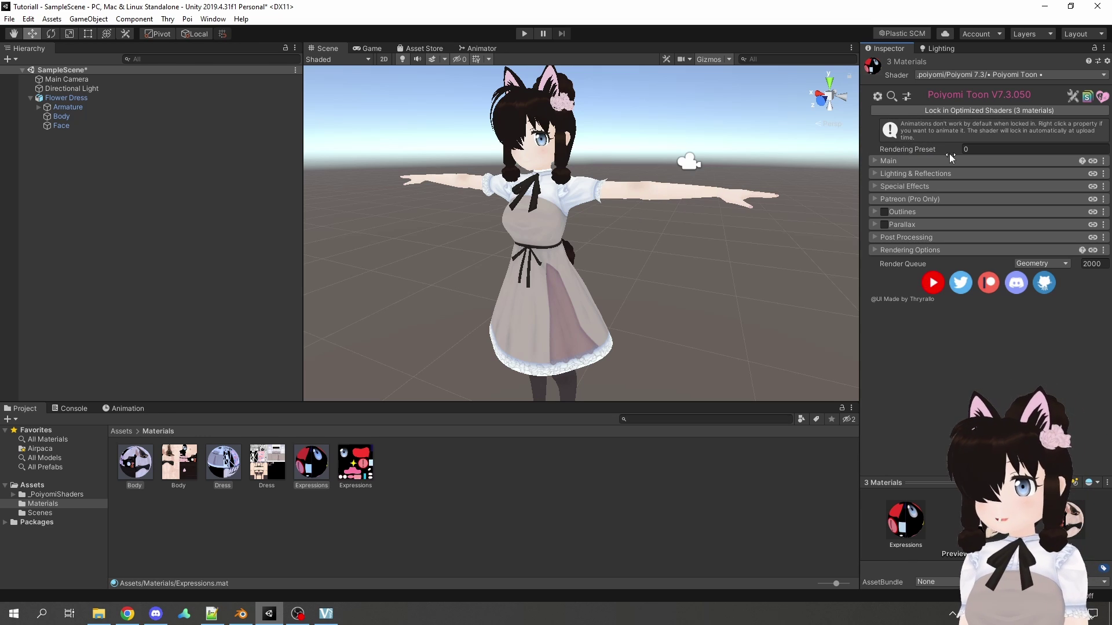
- Save the scene and restart the editor by reopening the Tutoriall project from Unity Hub
left_click(979, 149)
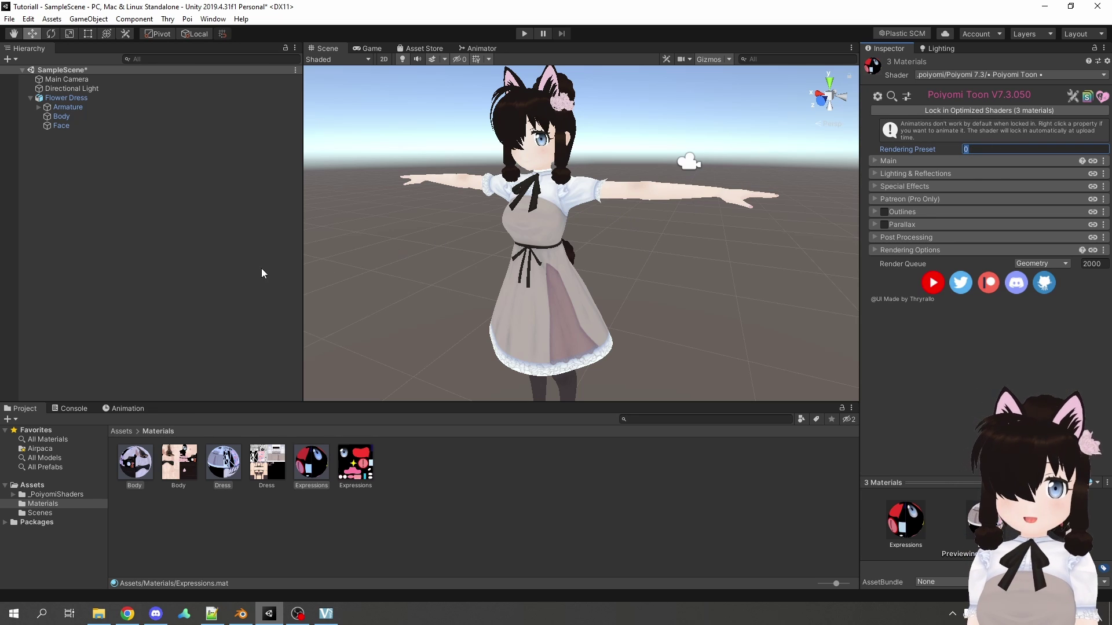
left_click(423, 512)
key("ctrl+s")
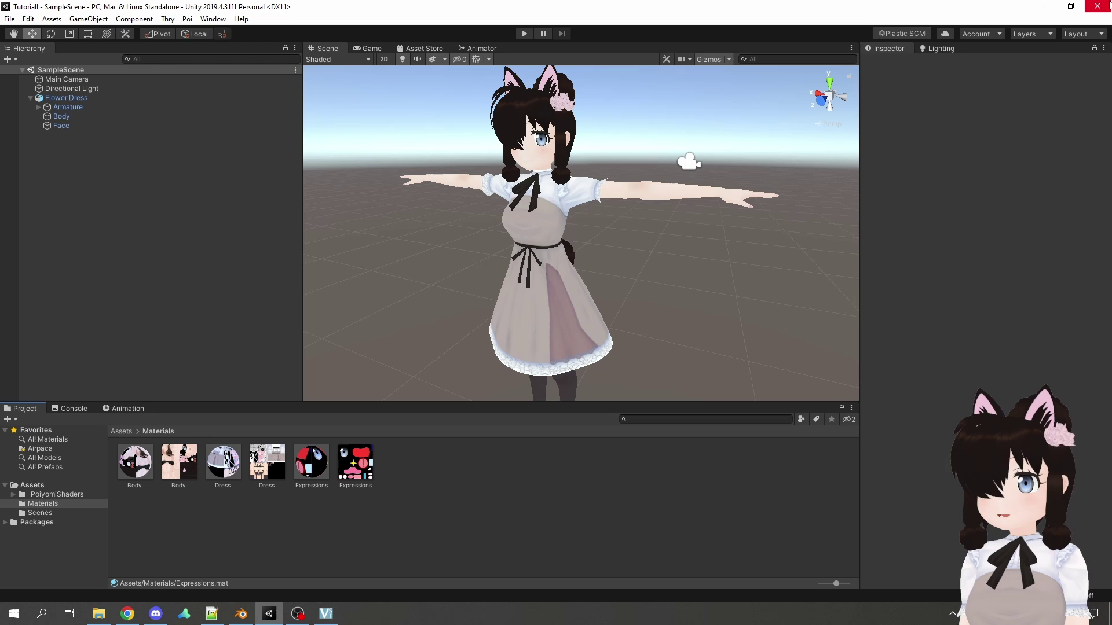
left_click(1099, 6)
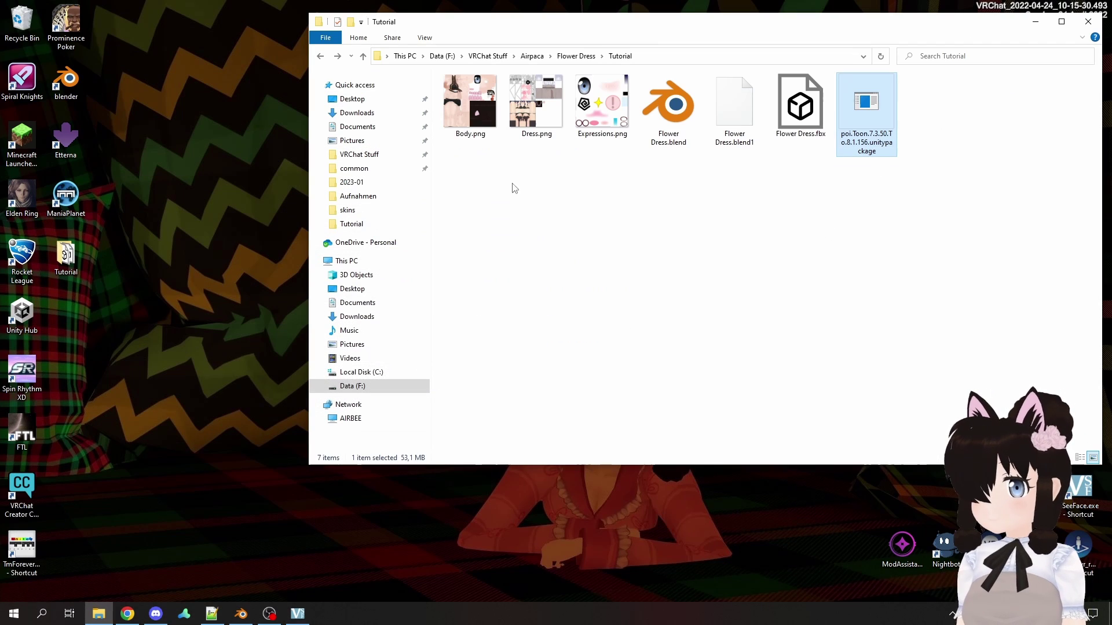
double_click(23, 317)
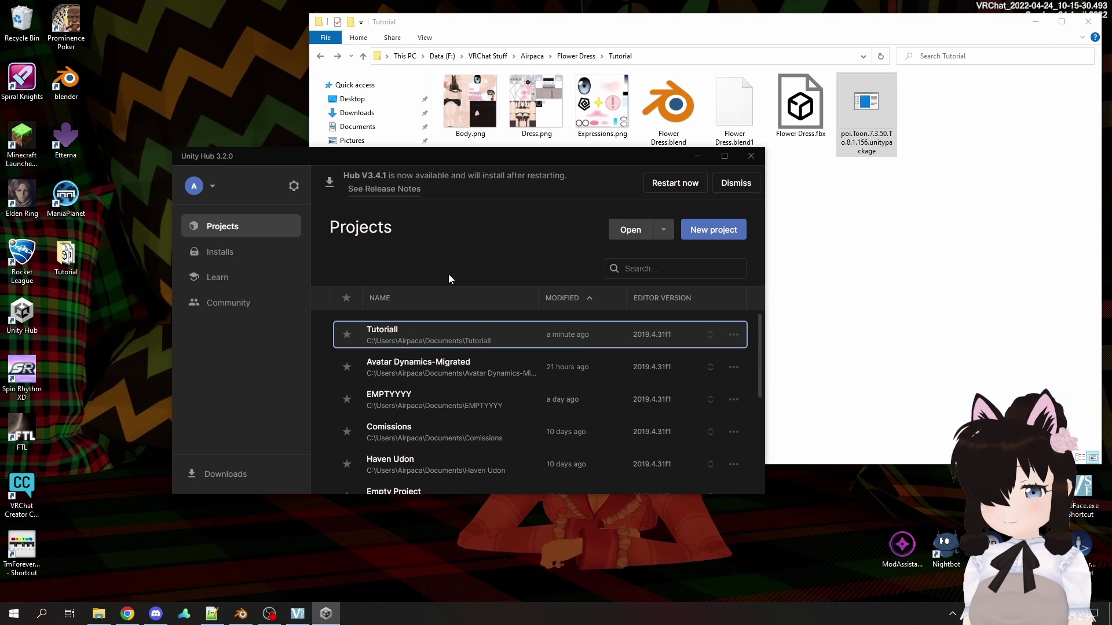
left_click(398, 334)
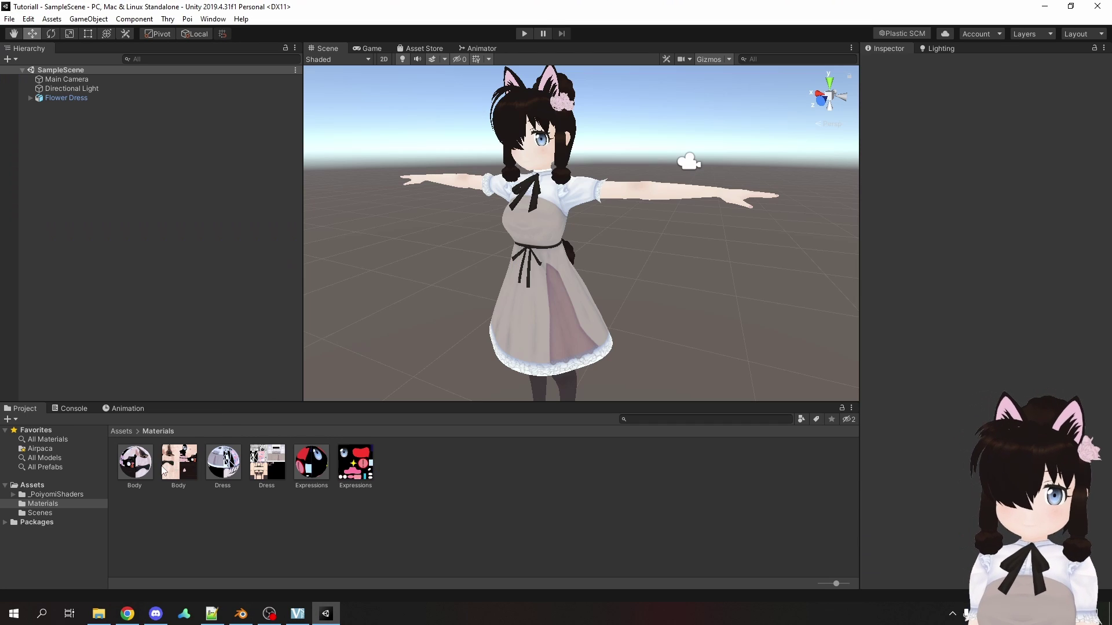
- Review the Rendering Preset options for the Body, Dress and Expressions materials together, keeping Opaque
left_click(135, 462)
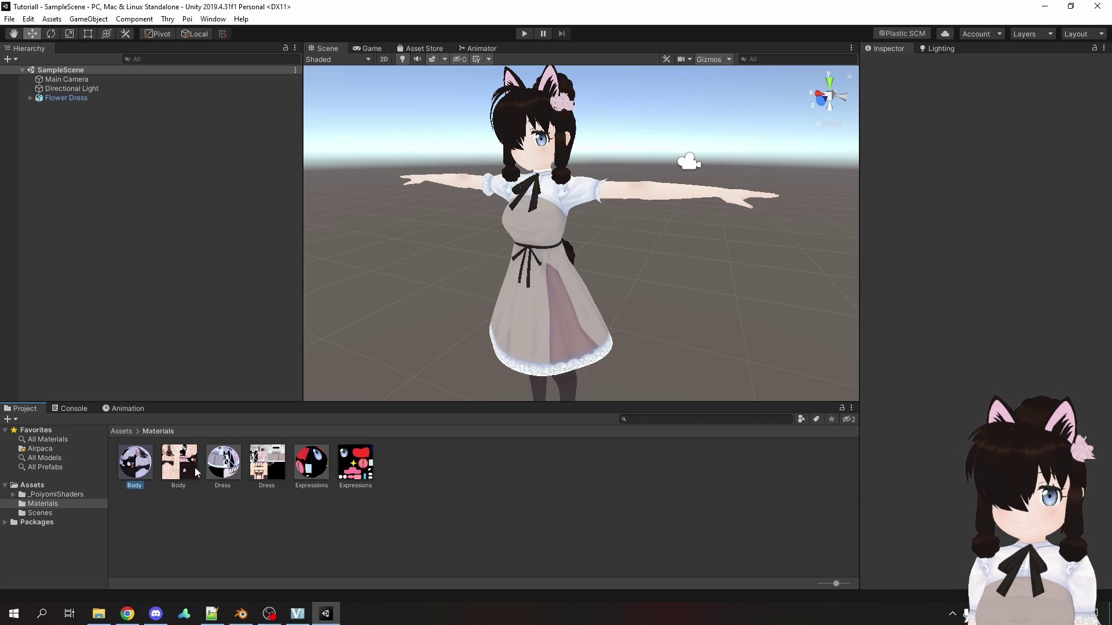
left_click(230, 468, "ctrl")
left_click(310, 472, "ctrl")
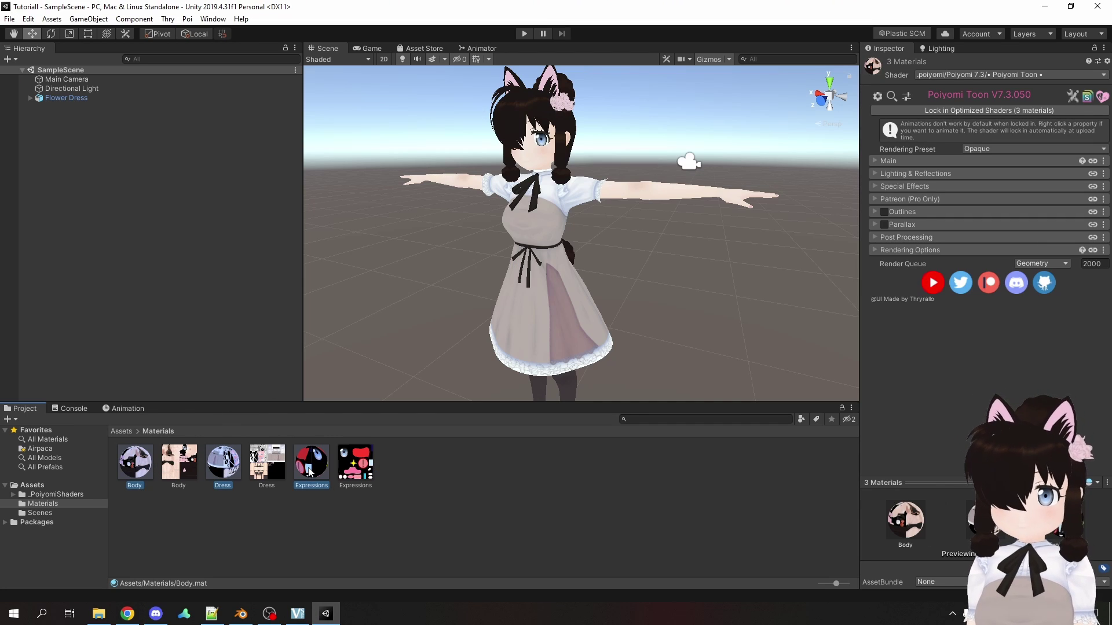
left_click(1004, 148)
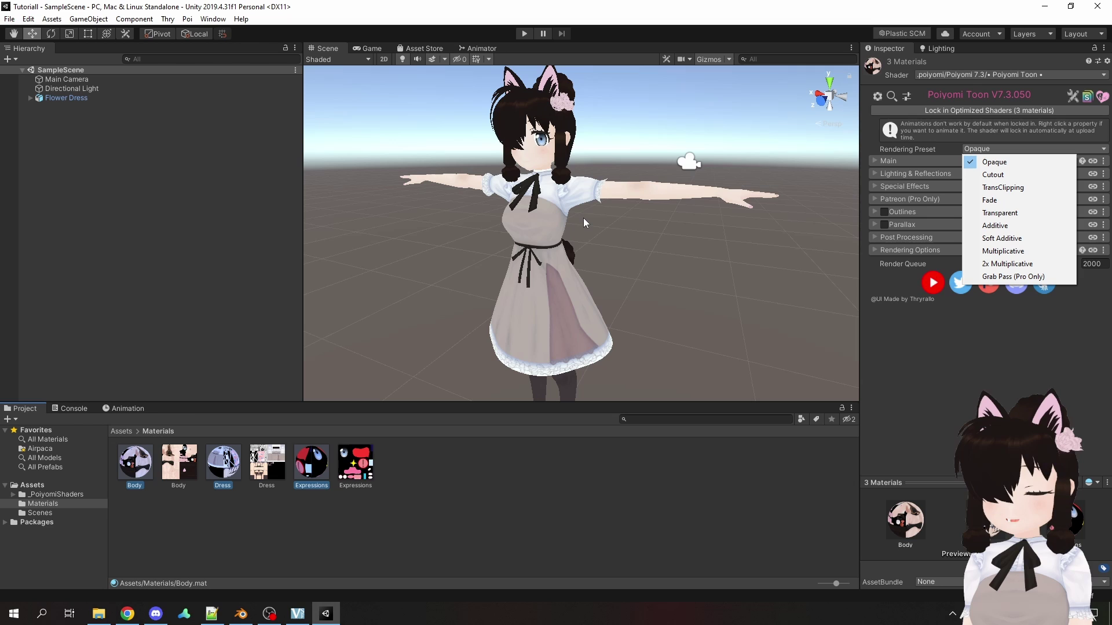
left_click(638, 315)
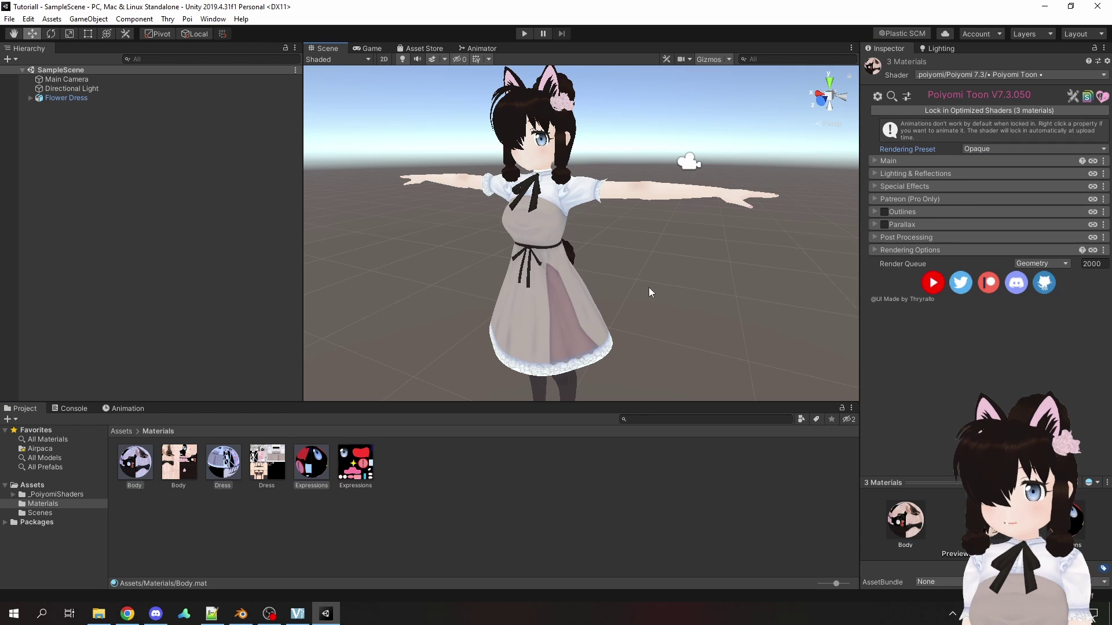
- Examine the avatar's skirt, sleeves, collar and hair up close in the scene with the new shader
right_click_drag(624, 279, 695, 252)
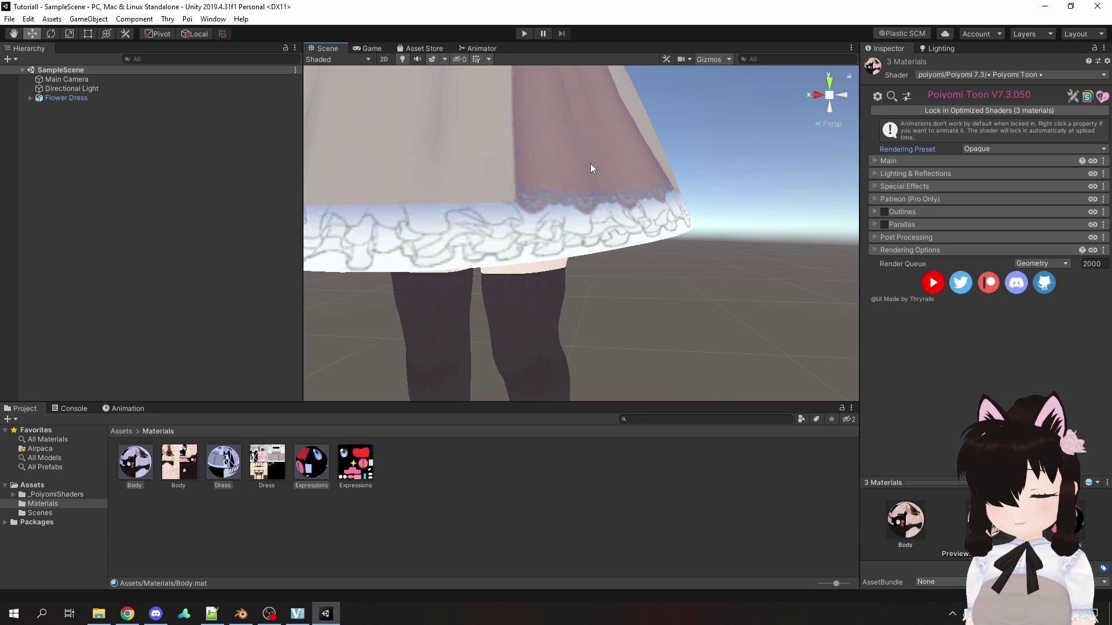
right_click_drag(589, 163, 659, 215)
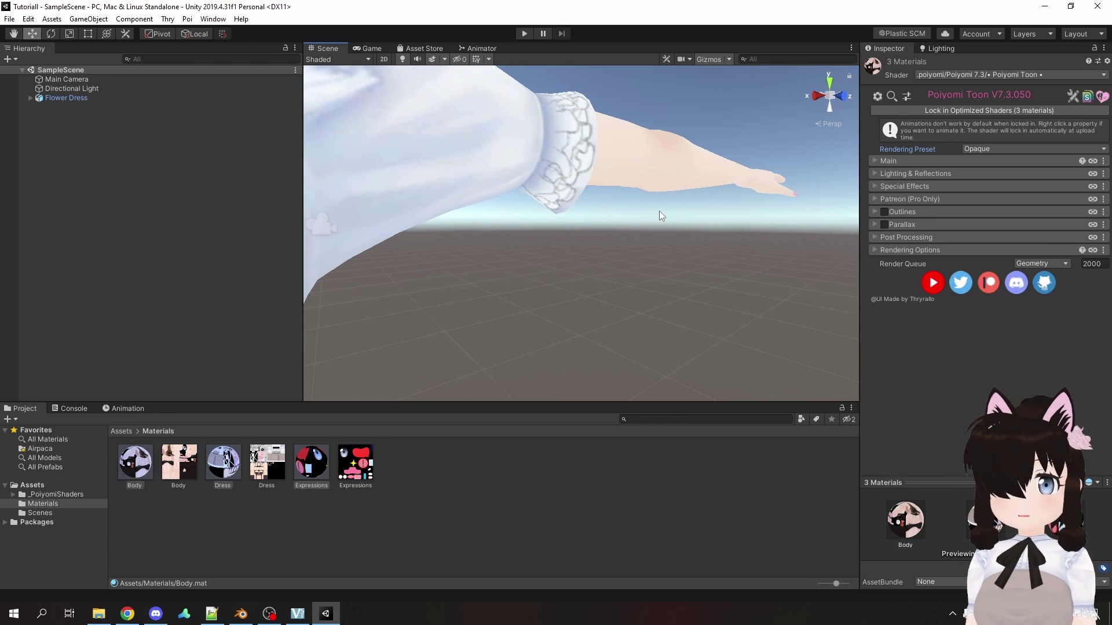
right_click_drag(578, 179, 516, 186)
right_click_drag(624, 305, 623, 301)
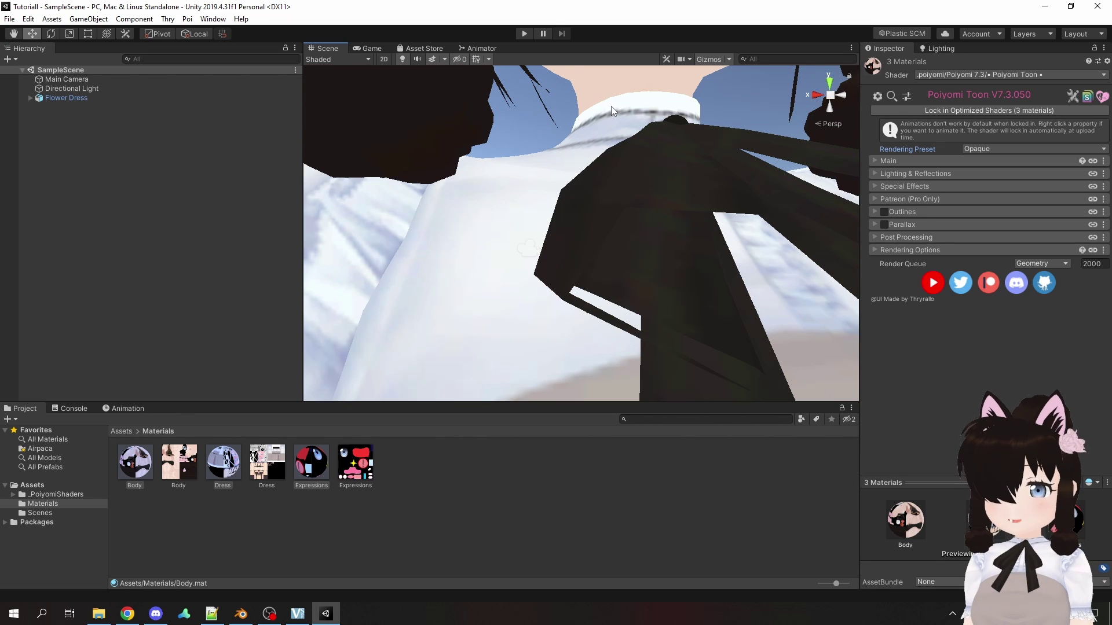
scroll(633, 109, "down", 5)
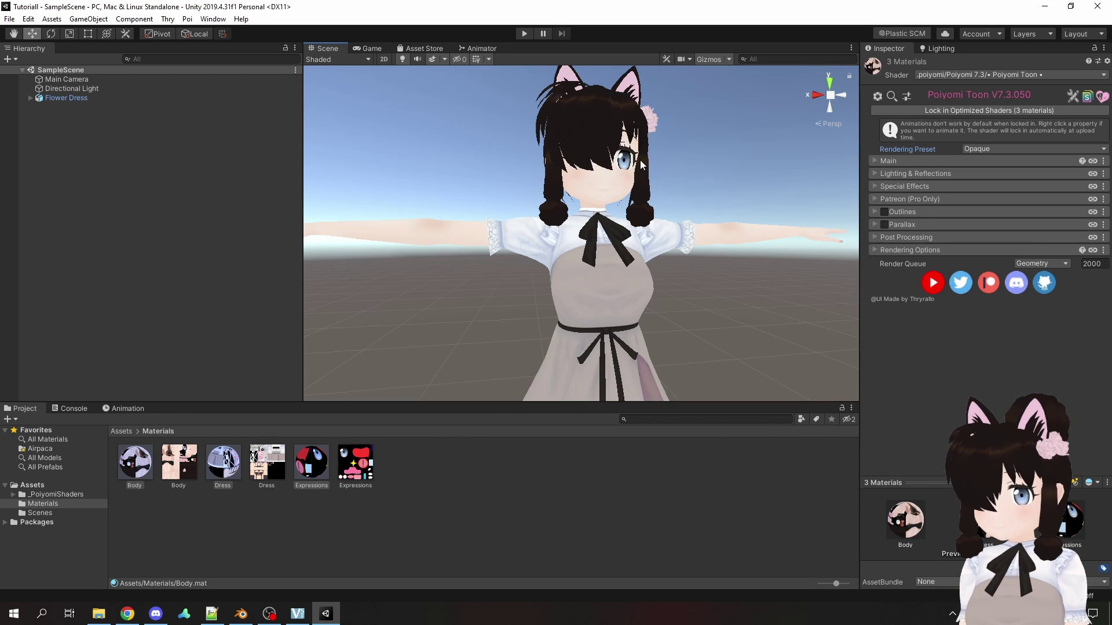
right_click_drag(640, 160, 606, 206)
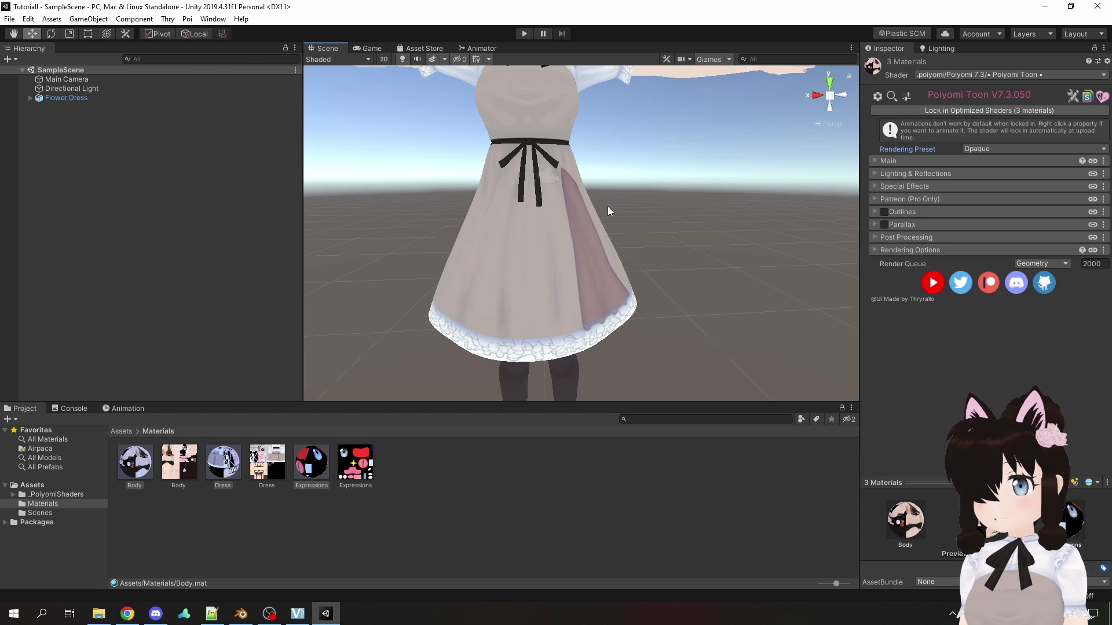
- Set the Dress material's Rendering Preset to Cutout and check the lace hem of the skirt
left_click(229, 476)
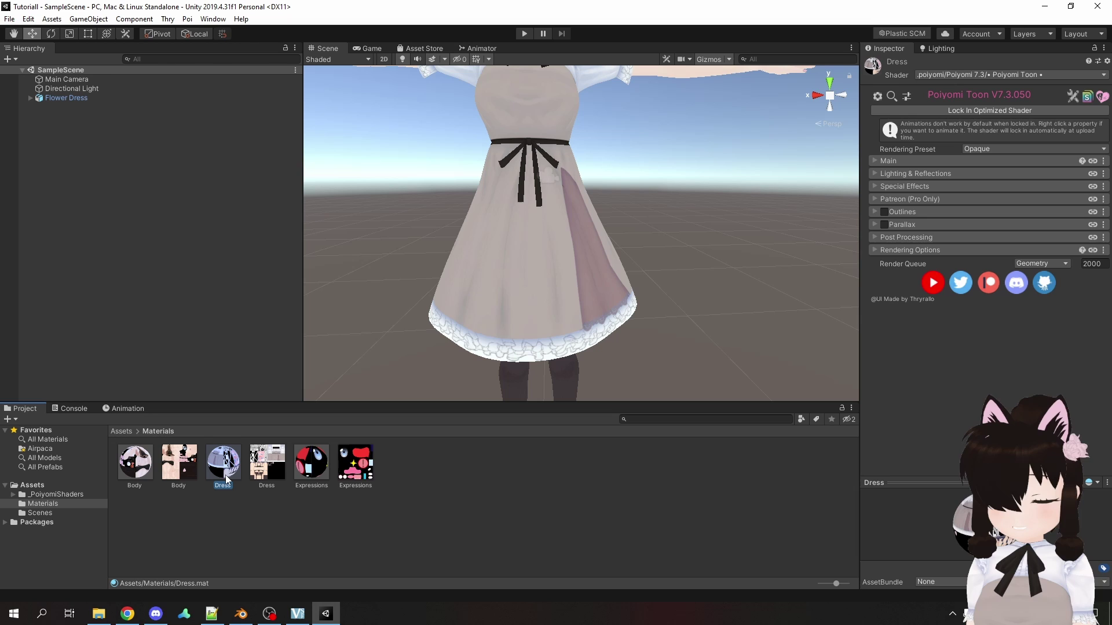
left_click(978, 148)
left_click(1007, 175)
right_click_drag(664, 249, 495, 364)
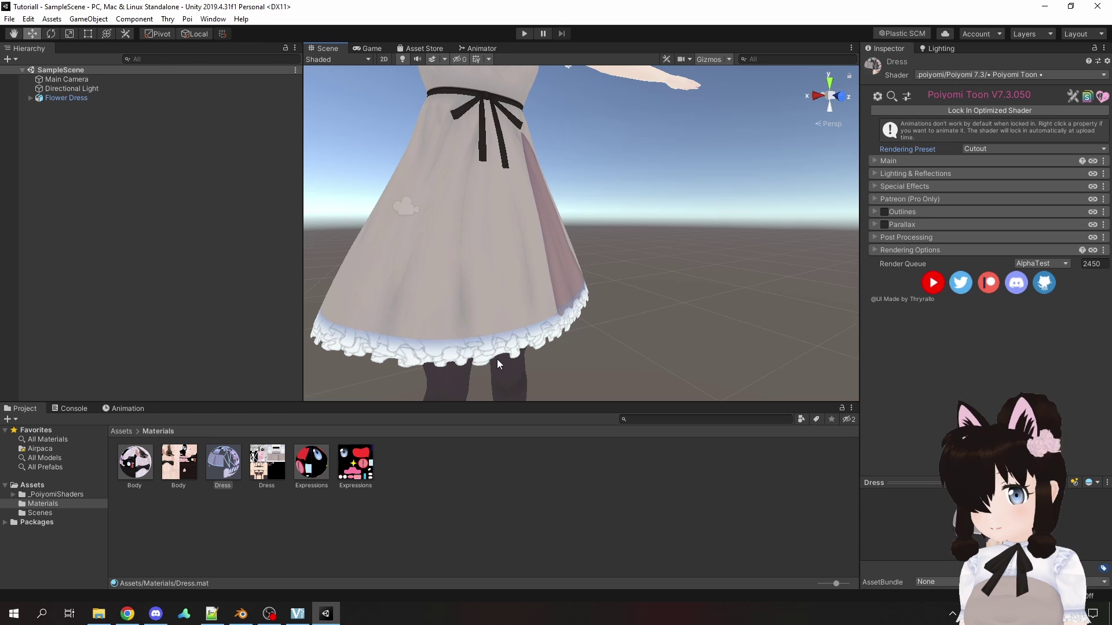
middle_click_drag(589, 307, 526, 371)
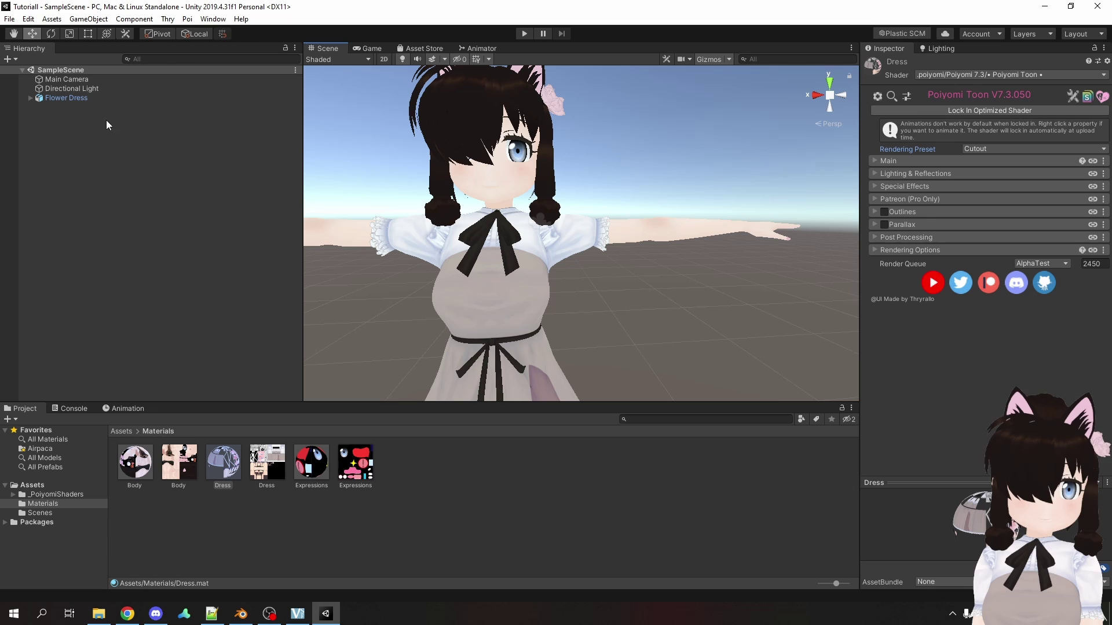
- Set the Blush and Shadow Origin Off blendshapes of the avatar's Face mesh to 100
left_click(30, 100)
left_click(55, 124)
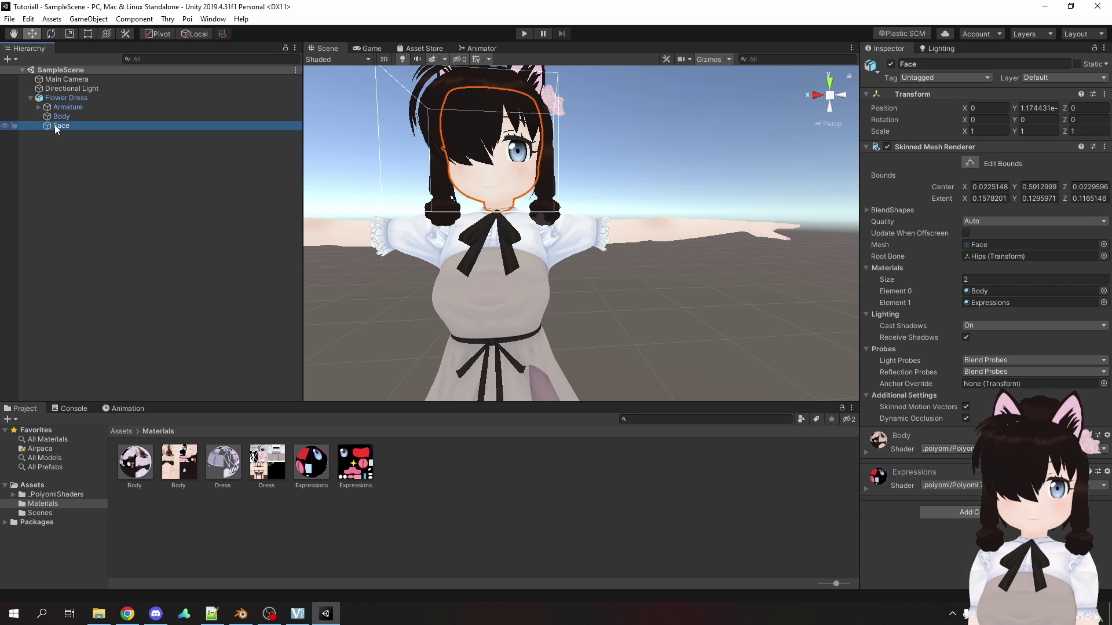
left_click(867, 210)
scroll(975, 283, "down", 10)
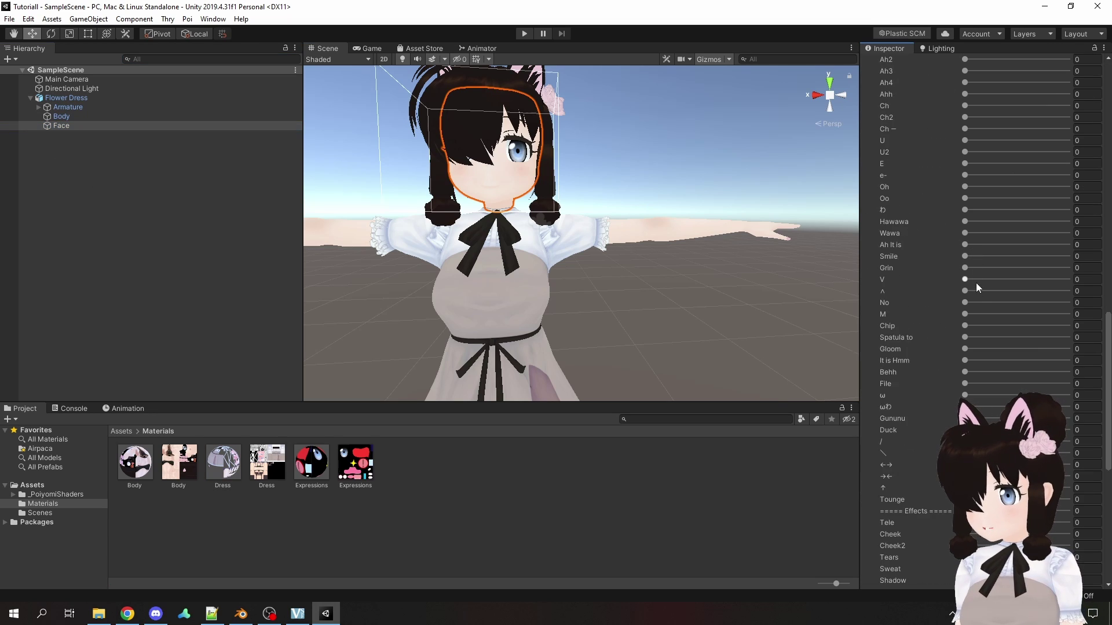
left_click_drag(965, 418, 1069, 418)
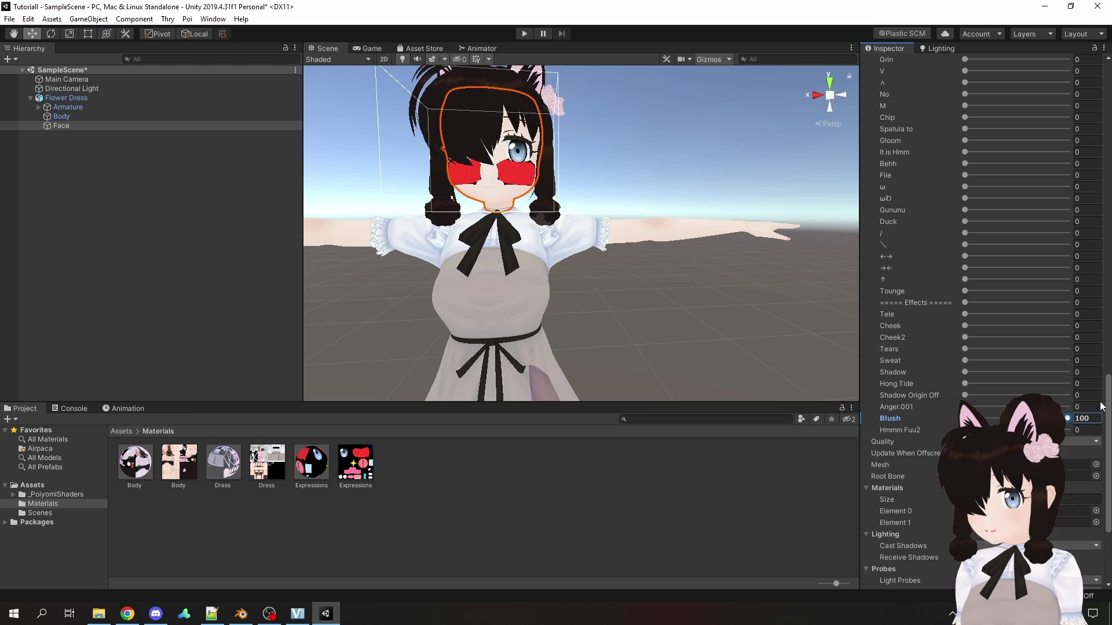
left_click_drag(556, 260, 492, 262, "alt")
scroll(492, 261, "up", 3)
left_click_drag(479, 213, 643, 231, "alt")
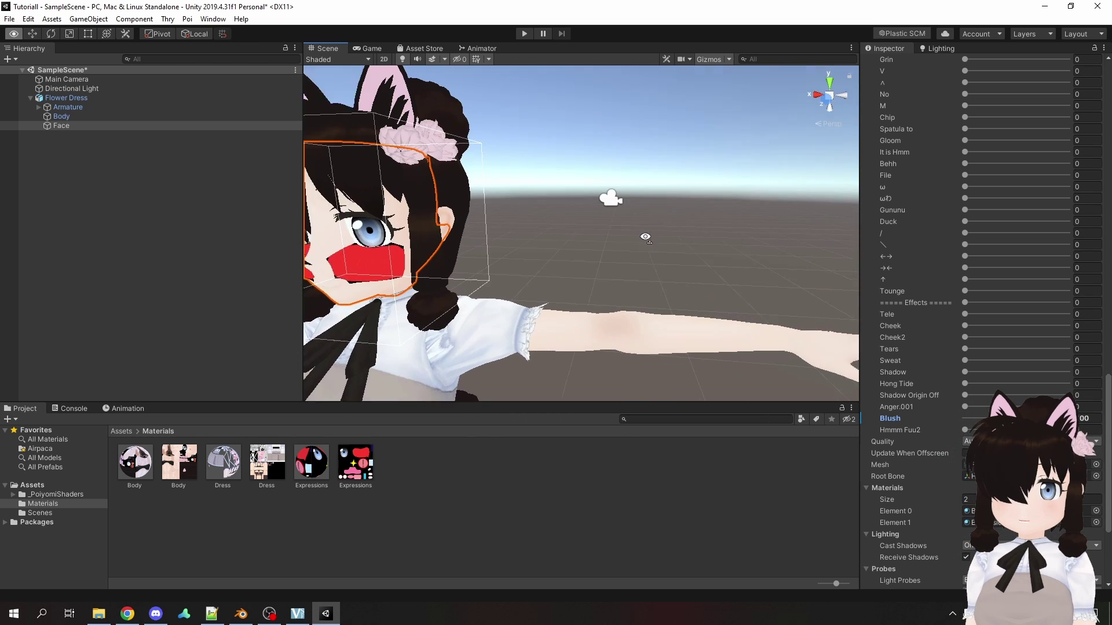
middle_click_drag(643, 231, 661, 233)
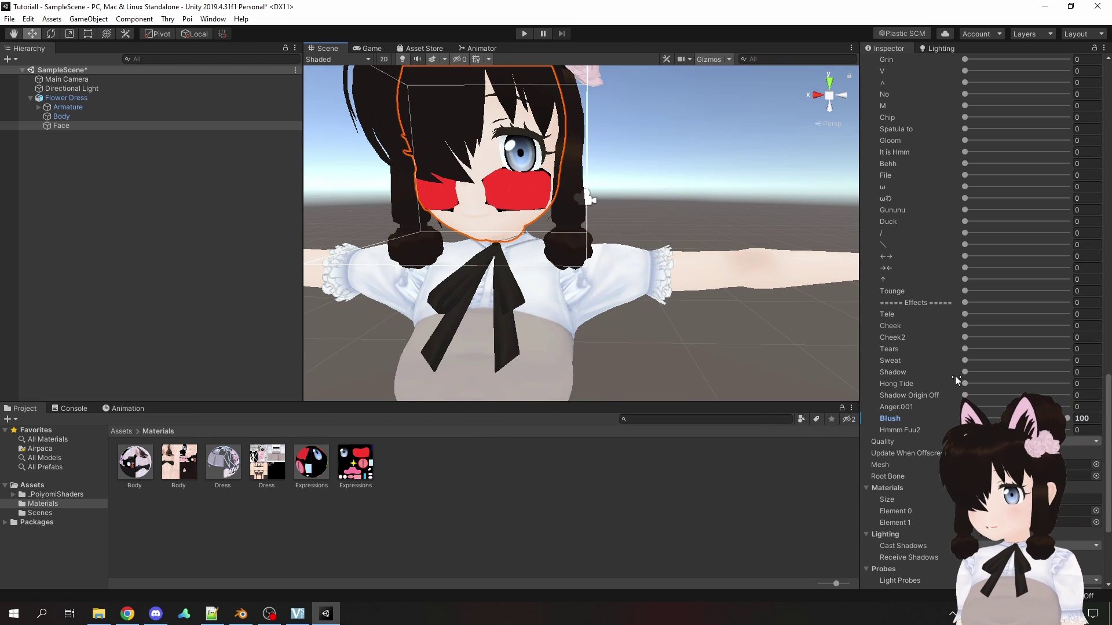
left_click_drag(965, 395, 1069, 395)
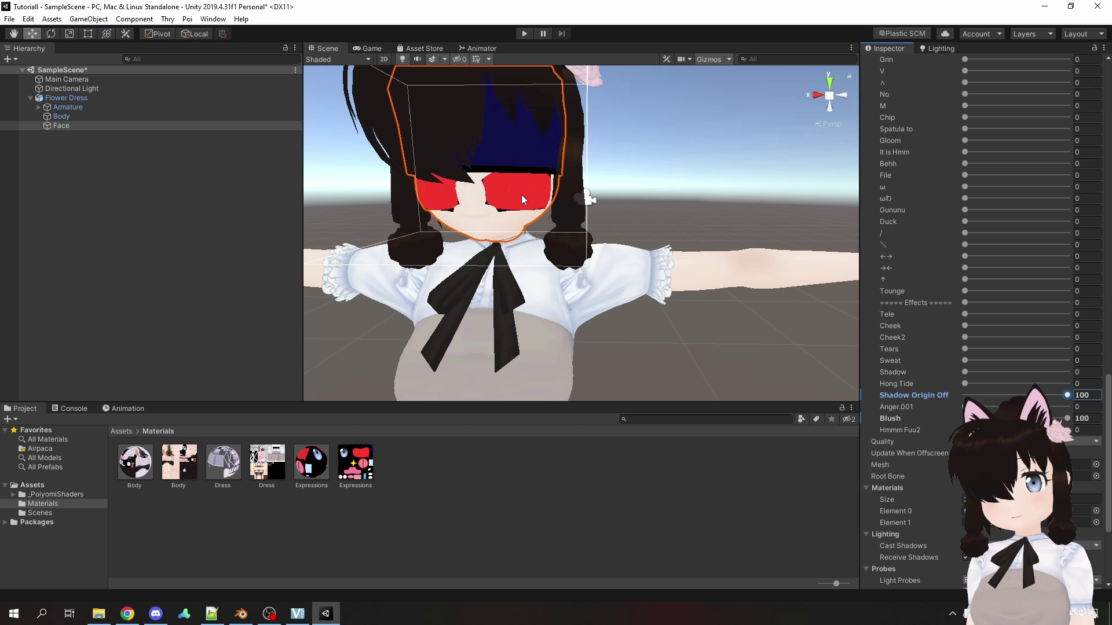
- Set the Expressions material's Rendering Preset to Fade
left_click(385, 529)
left_click(311, 485)
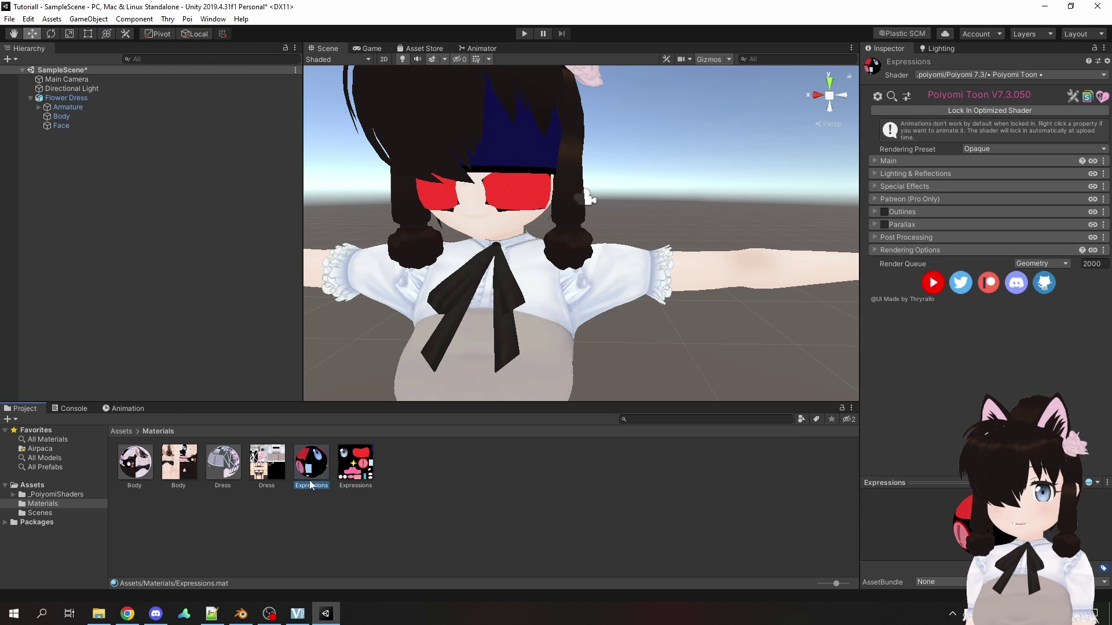
left_click(992, 149)
left_click(1003, 201)
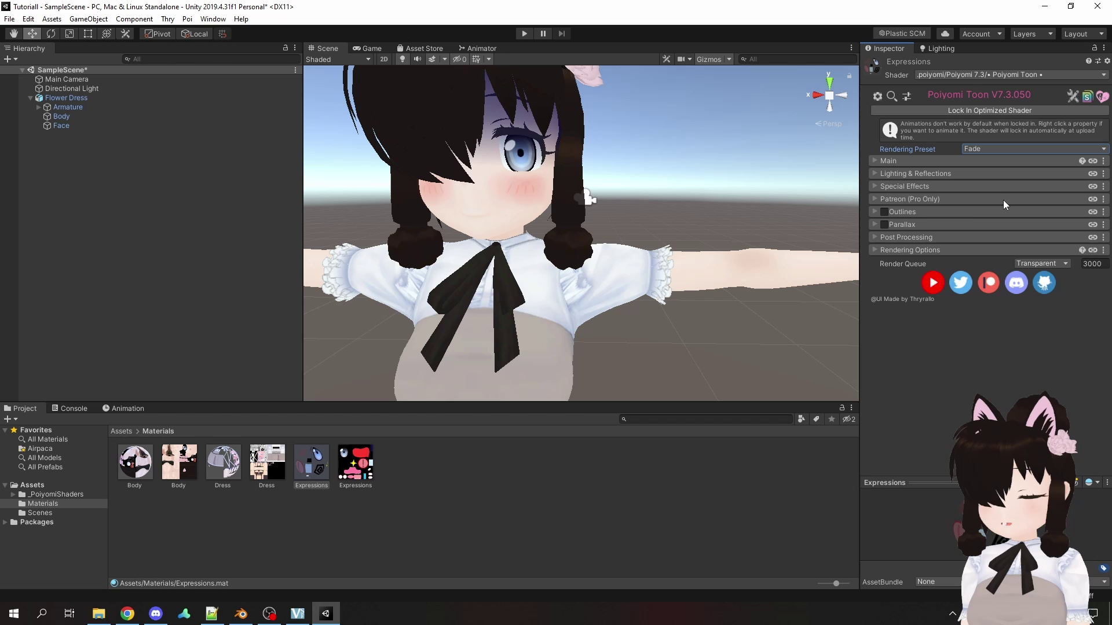
left_click(987, 148)
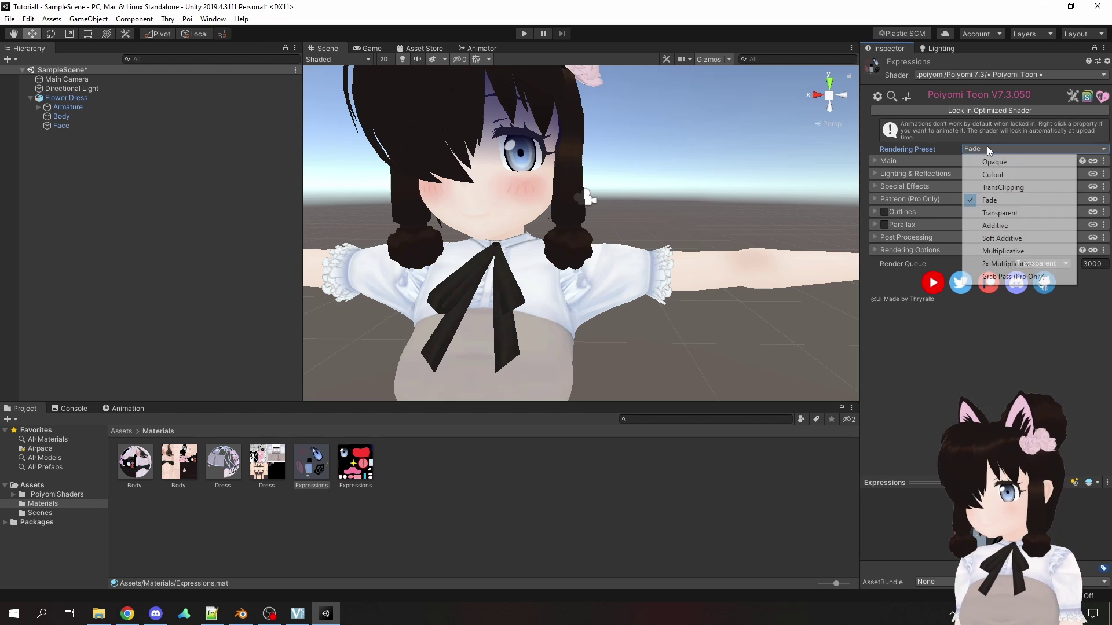
left_click(993, 200)
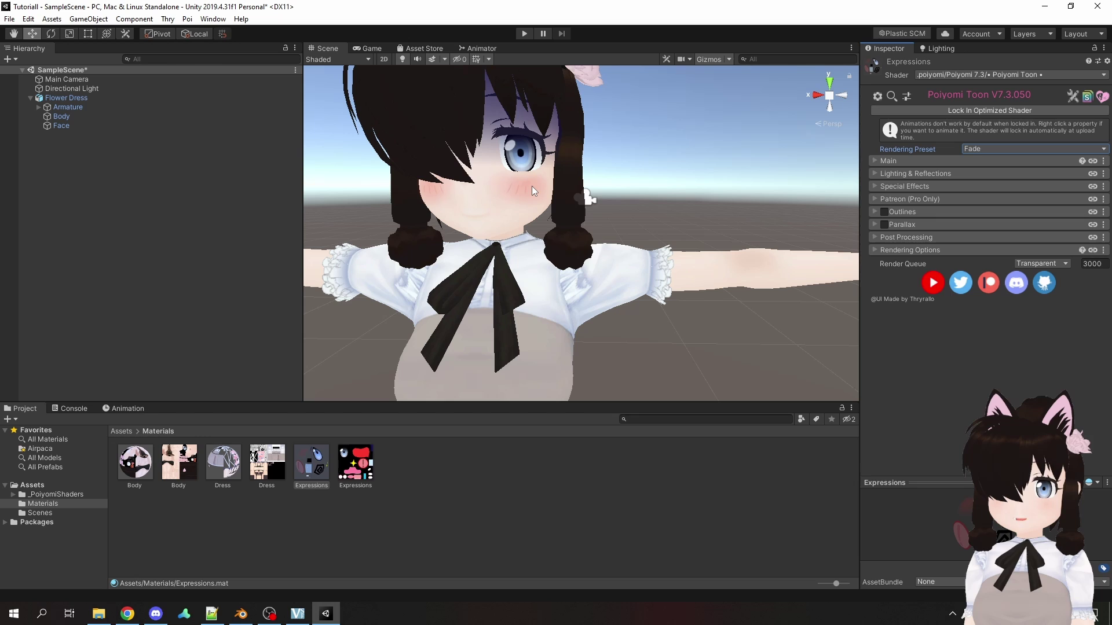
left_click(567, 182)
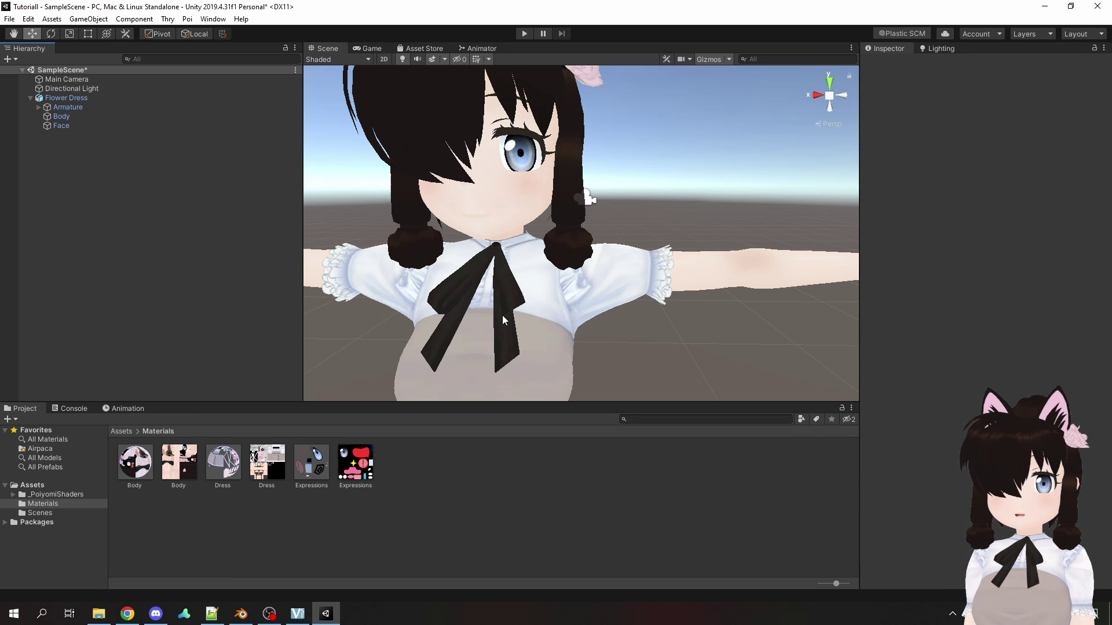
- Set Cull to Off in the rendering options of the Body, Dress and Expressions materials together, and check the sleeves and skirt
left_click(139, 472)
left_click(223, 463, "ctrl")
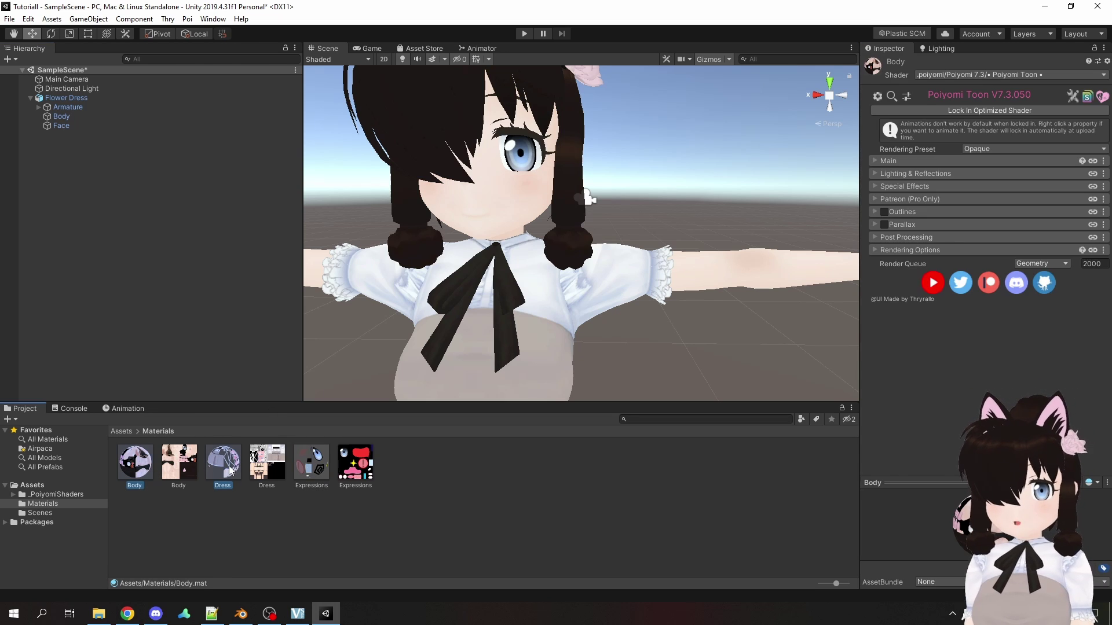
left_click(313, 463, "ctrl")
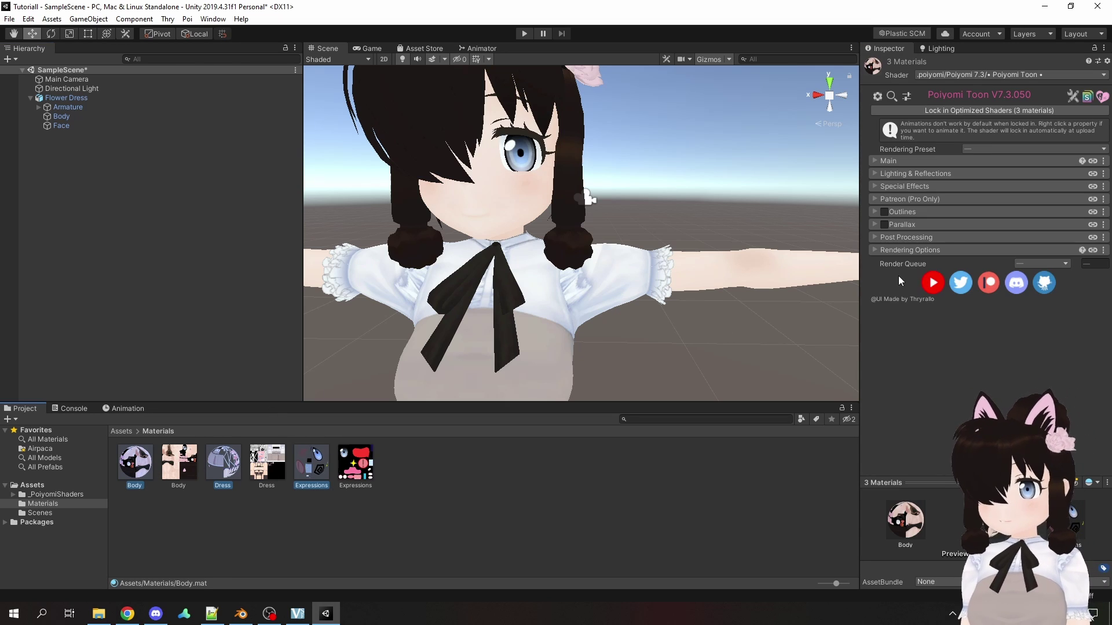
left_click(875, 251)
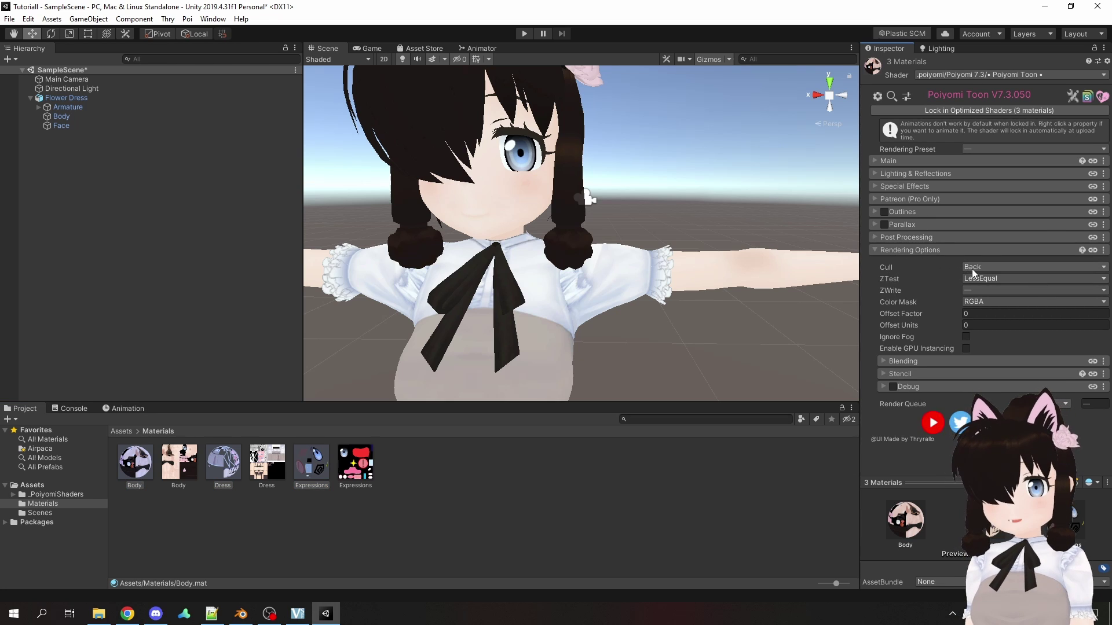
middle_click_drag(656, 319, 626, 230)
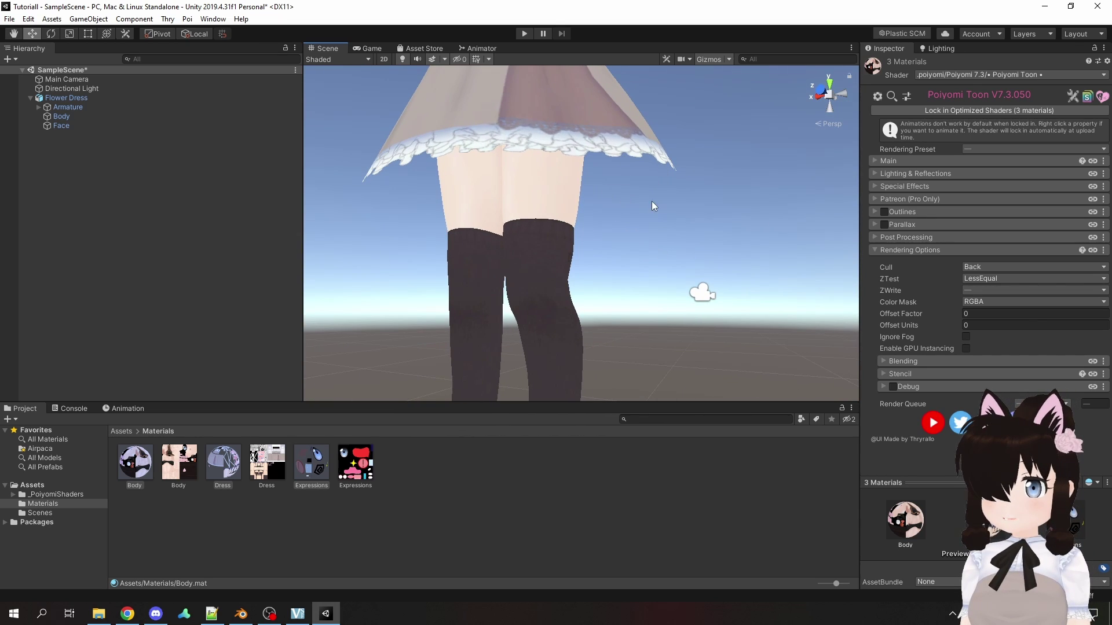
left_click_drag(651, 200, 685, 149, "alt")
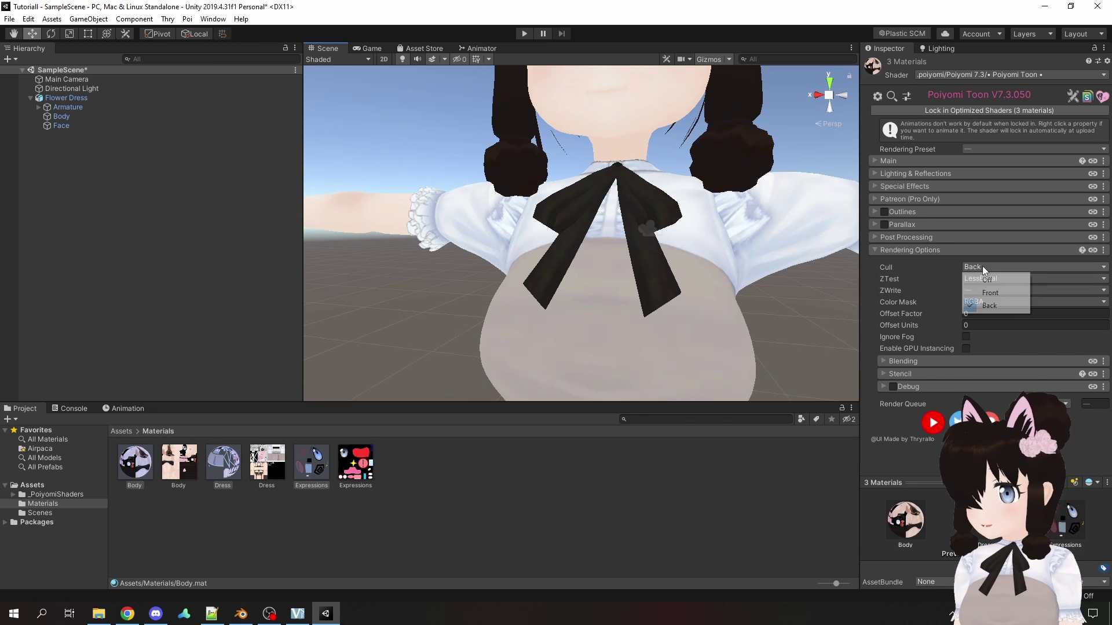
left_click(993, 280)
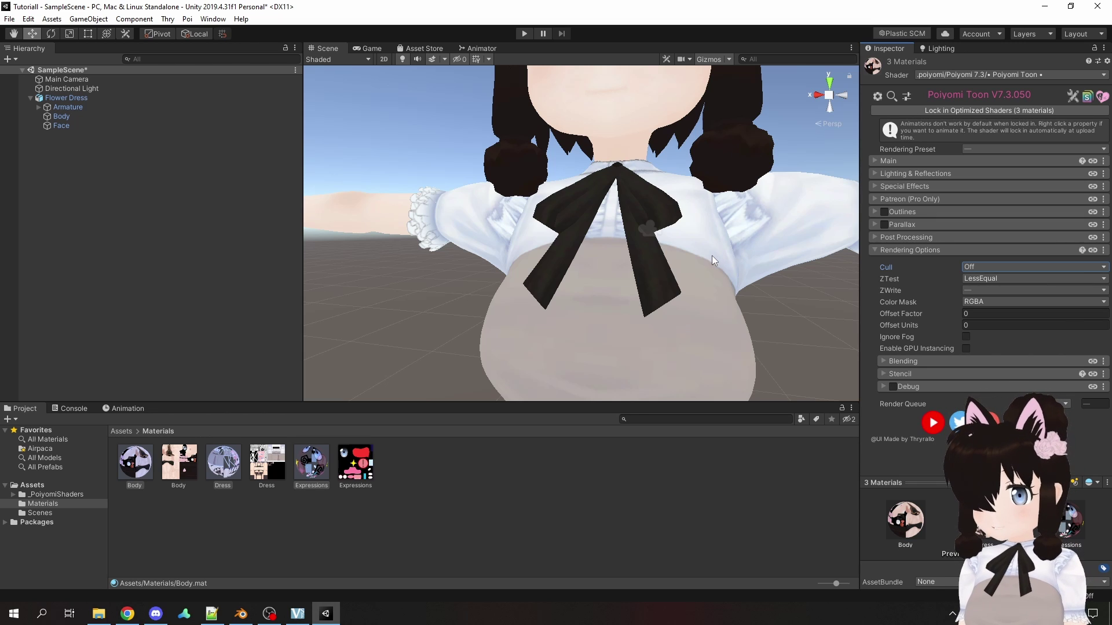
right_click_drag(711, 256, 488, 171)
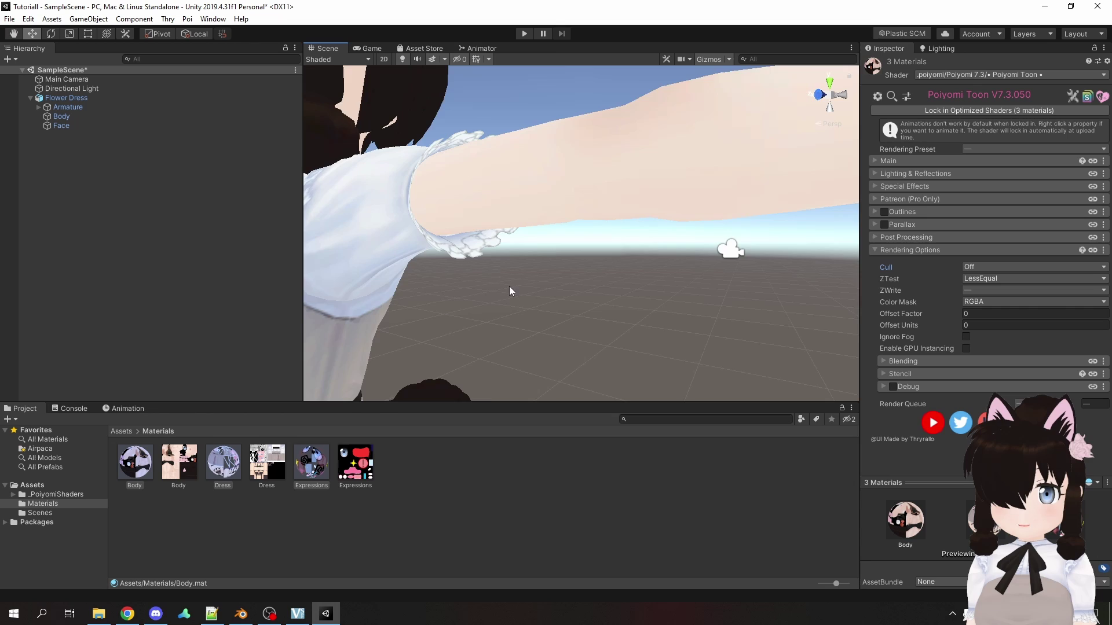
right_click_drag(509, 286, 584, 223)
mouse_move(584, 223)
middle_mouse_down()
mouse_move(602, 248)
mouse_move(603, 217)
middle_mouse_up()
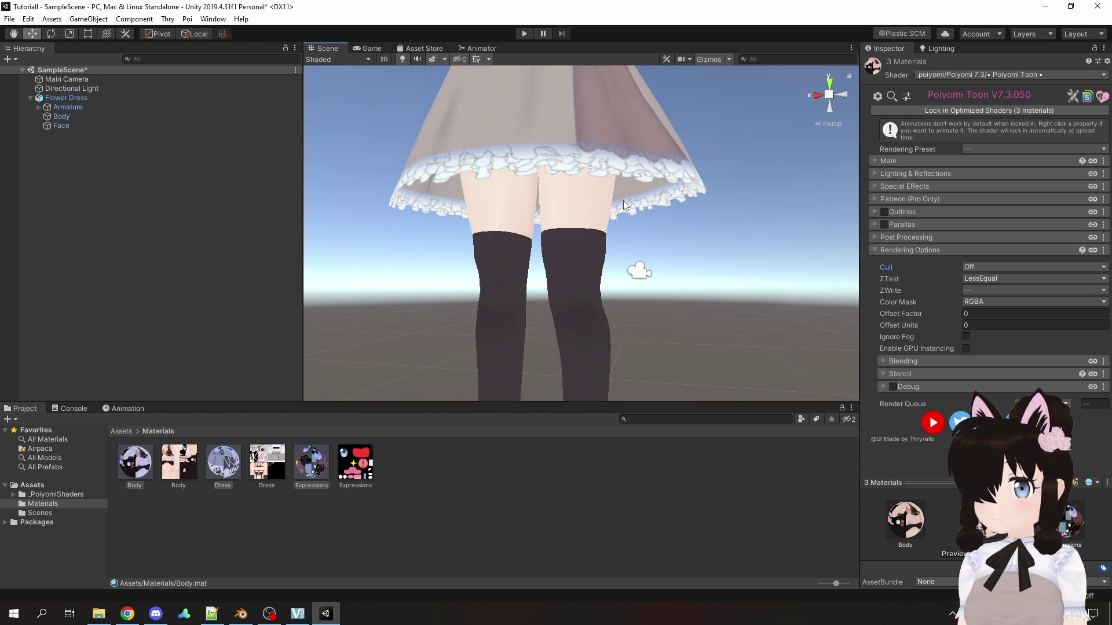
scroll(610, 142, "down", 6)
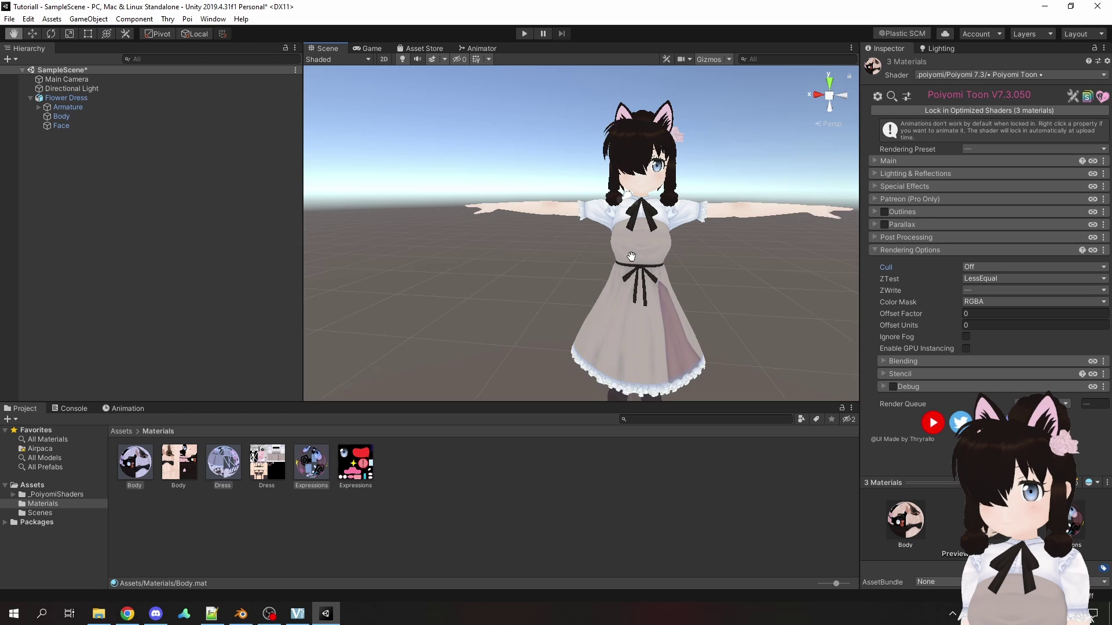
left_click_drag(614, 243, 591, 256, "alt")
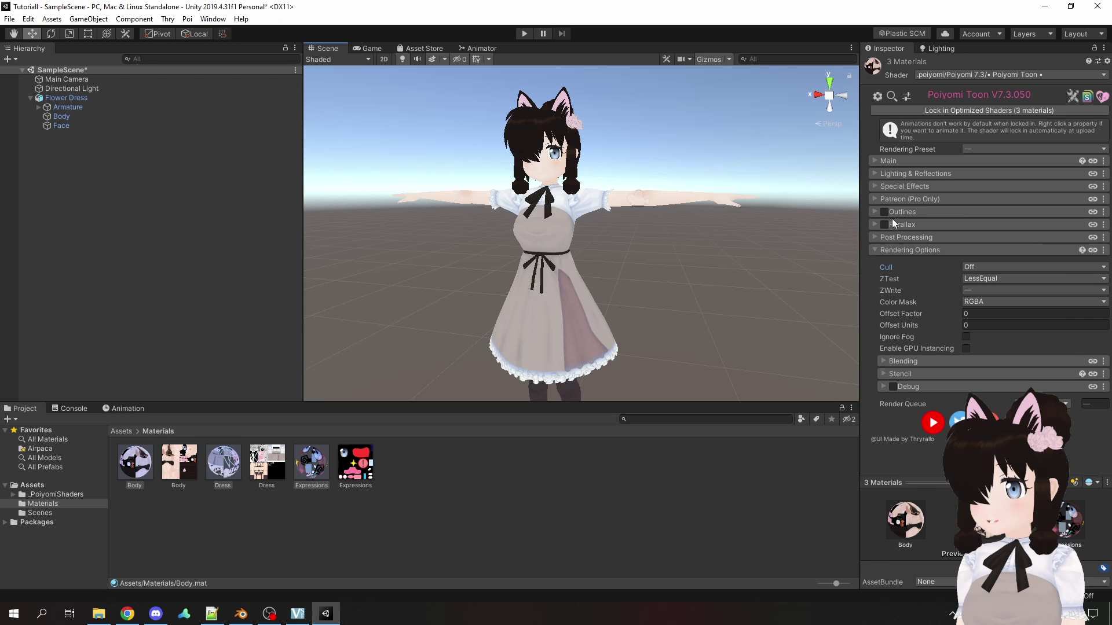
- Change the Light & Shadow lighting type of the three selected materials to Toon
left_click(875, 174)
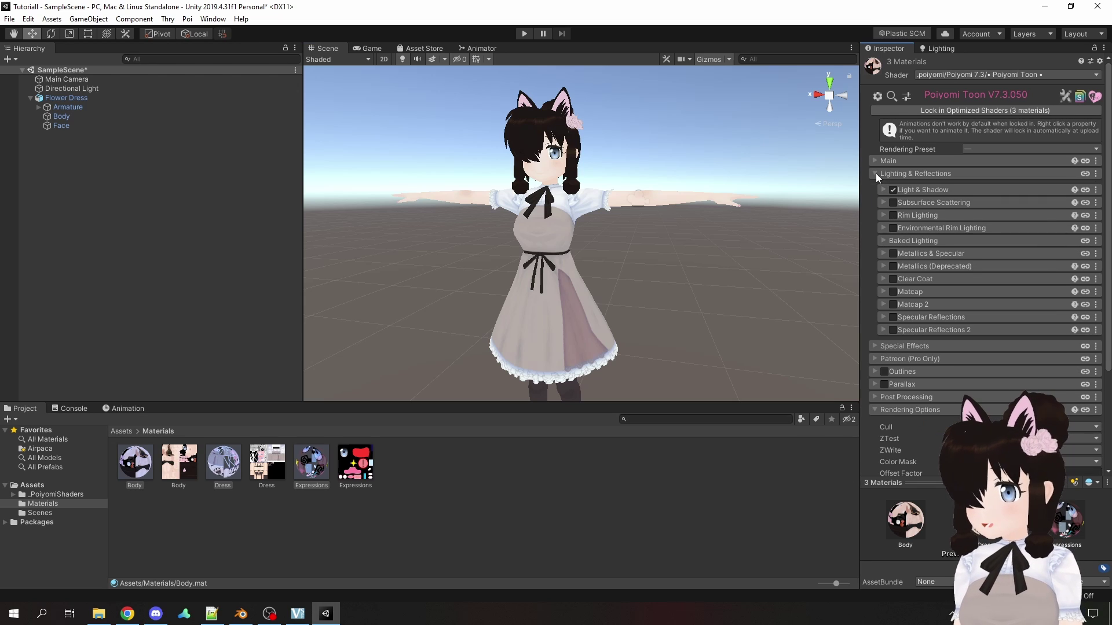
left_click(884, 190)
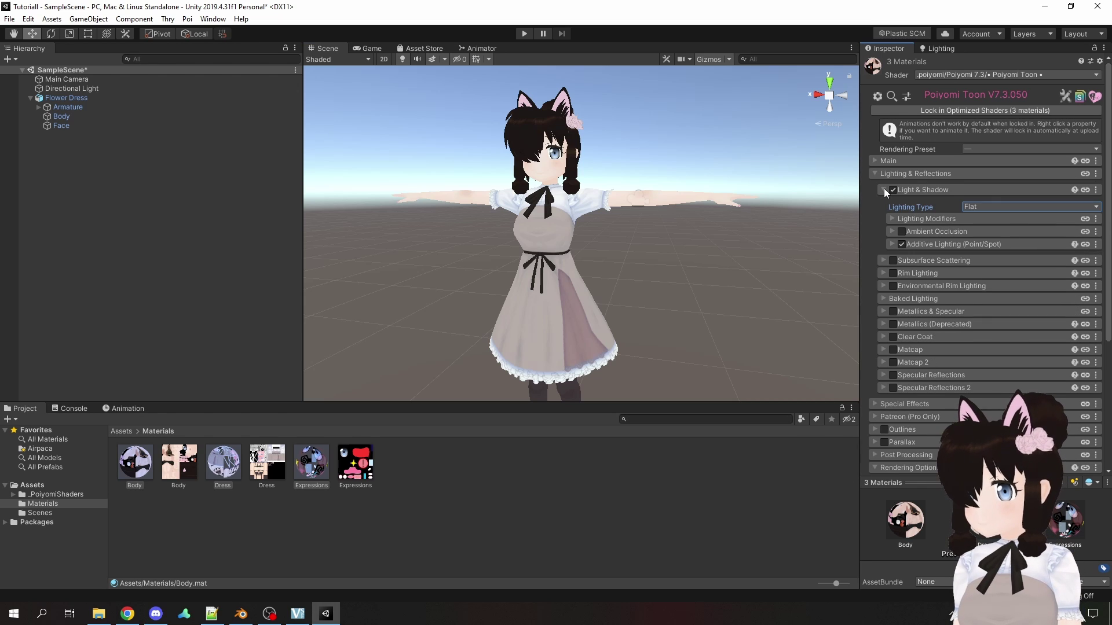
left_click(985, 209)
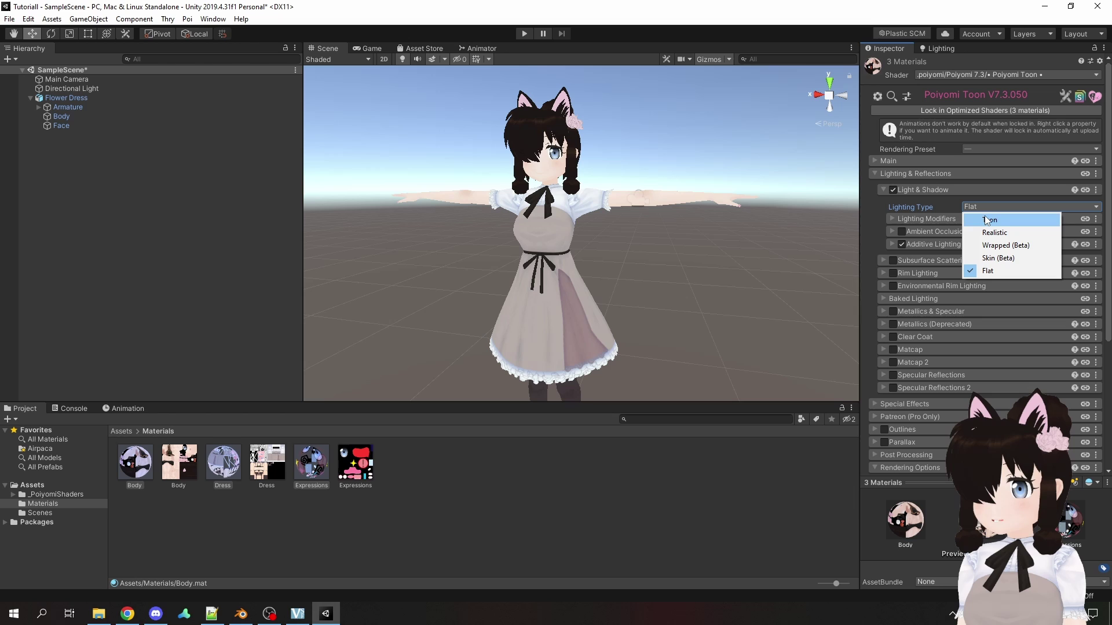
left_click(989, 221)
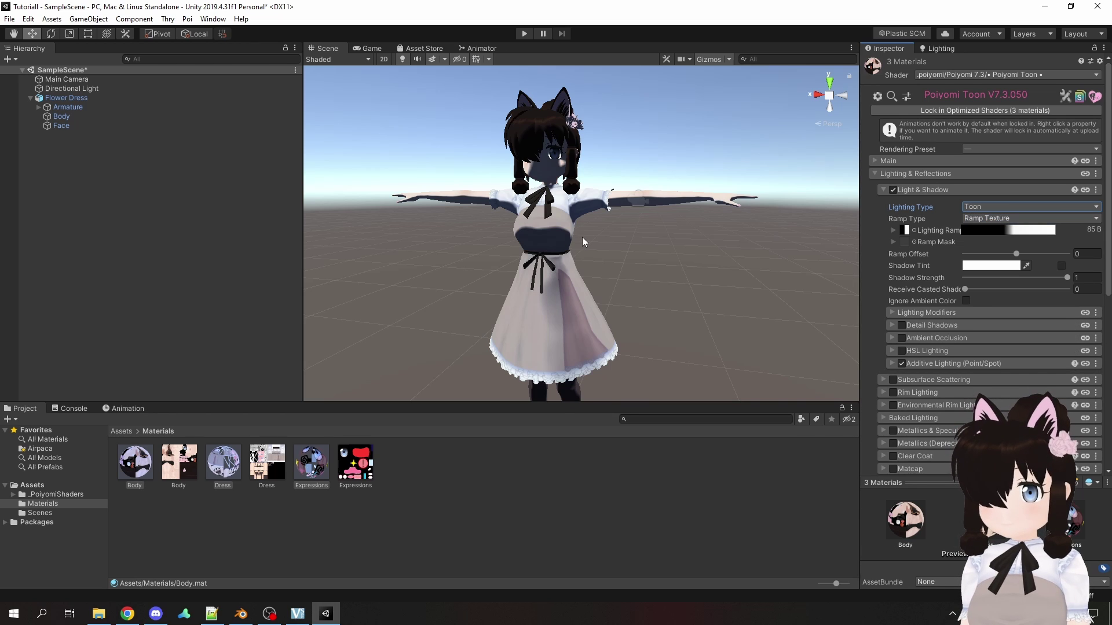
left_click_drag(583, 242, 620, 243, "alt")
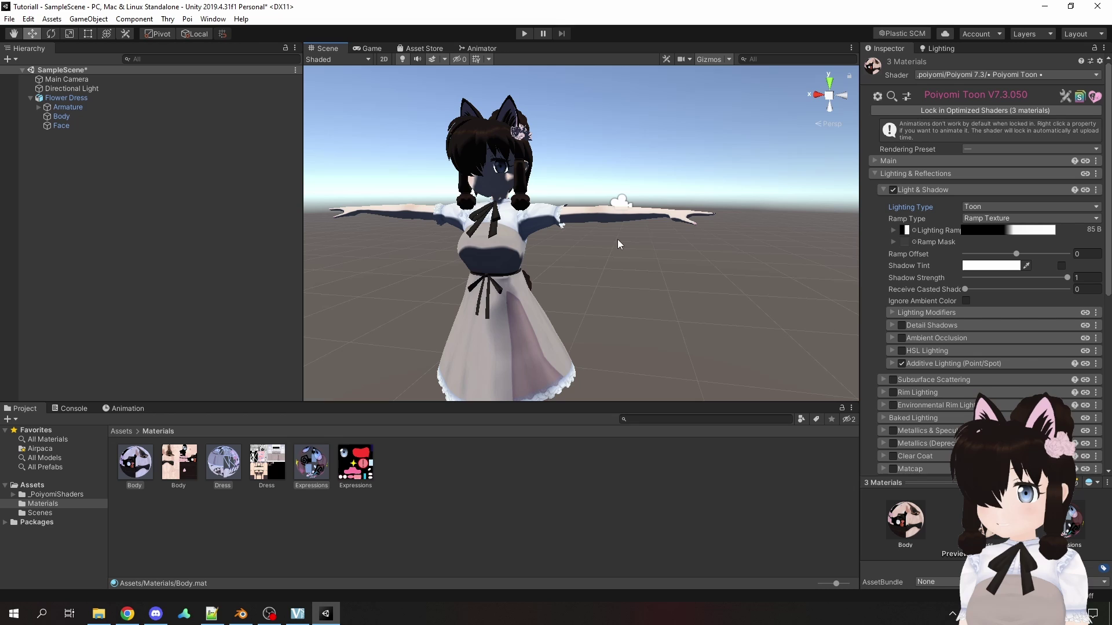
- Set the toon lighting's Ramp Type to Math Gradient with a Gradient End of 1
left_click(985, 221)
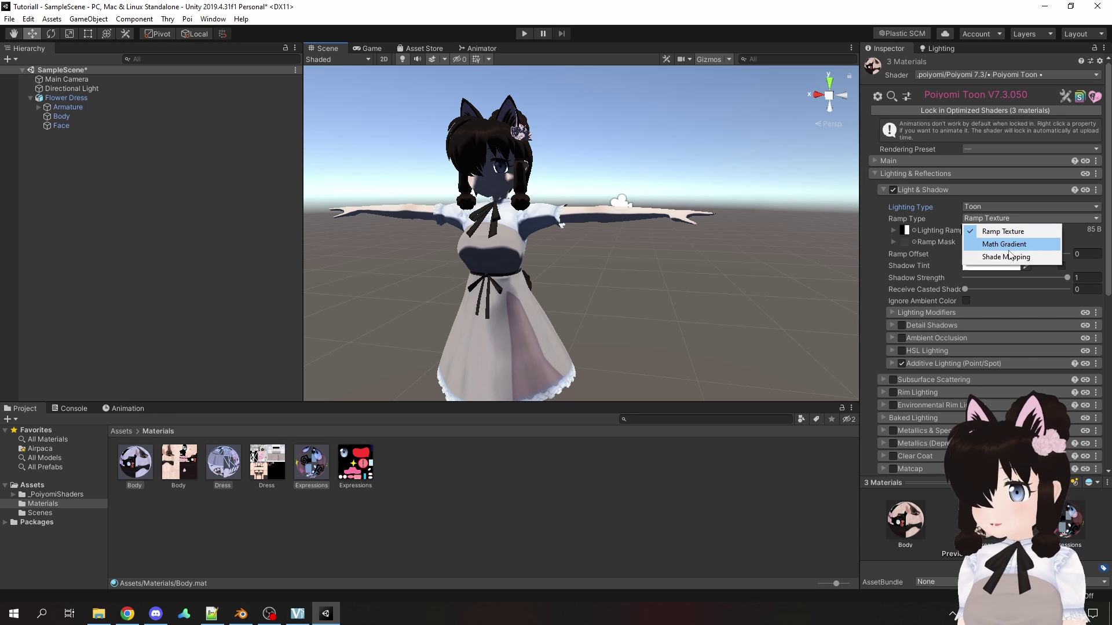
left_click(1008, 244)
left_click_drag(736, 241, 715, 232, "alt")
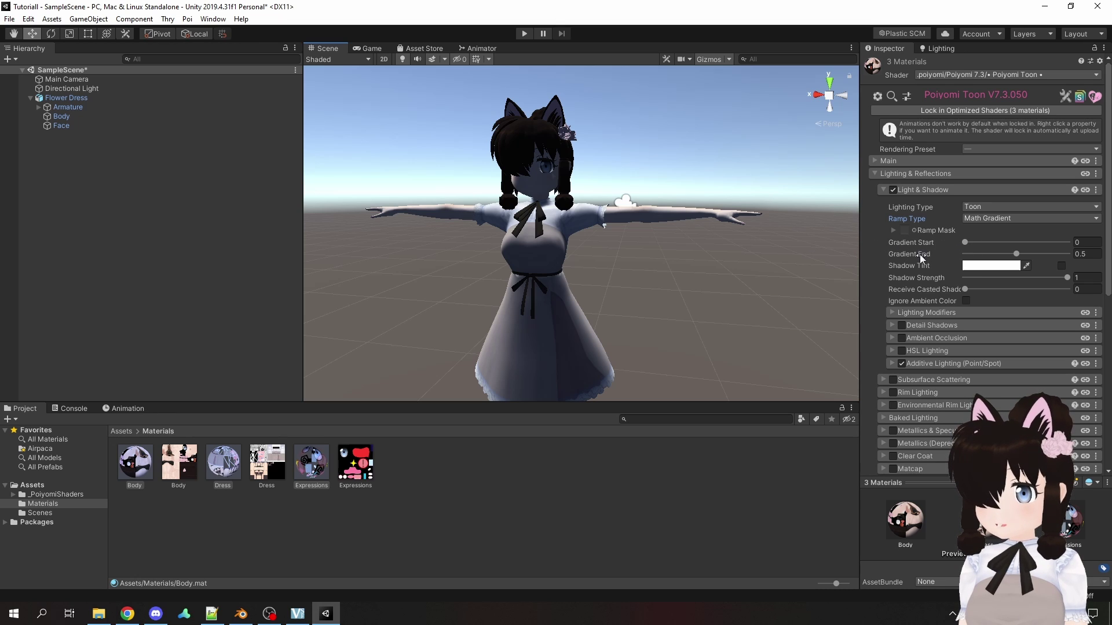
mouse_move(1018, 254)
left_mouse_down()
mouse_move(1102, 258)
mouse_move(1001, 258)
mouse_move(1082, 261)
left_mouse_up()
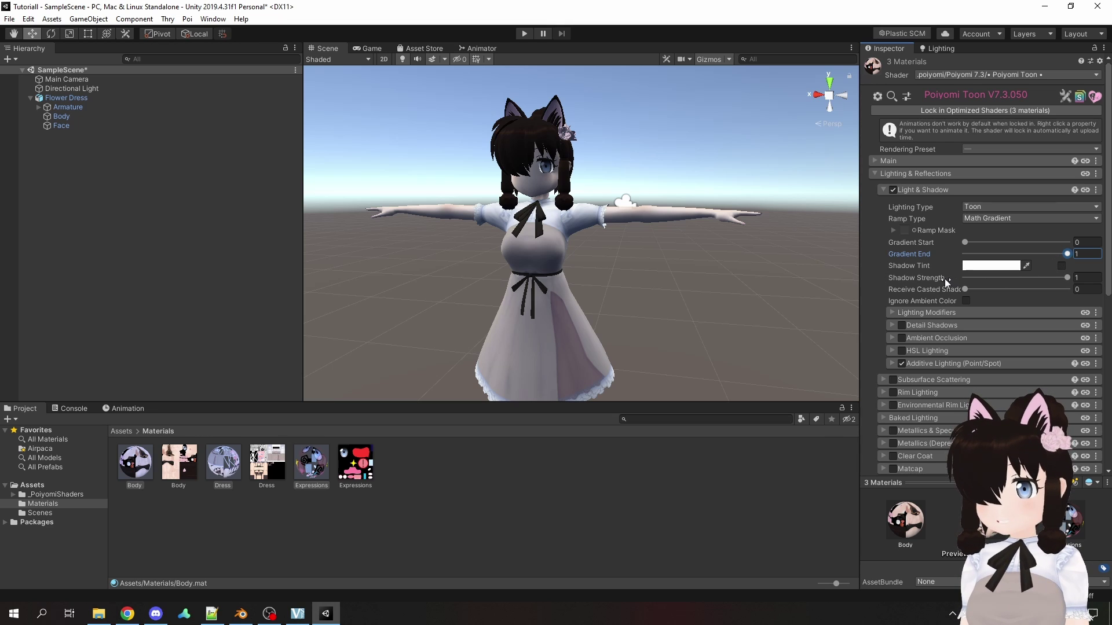
- Set the Shadow Strength of the three selected materials to 0.2 and check the shading on the avatar
left_click_drag(1068, 278, 987, 279)
type(".2")
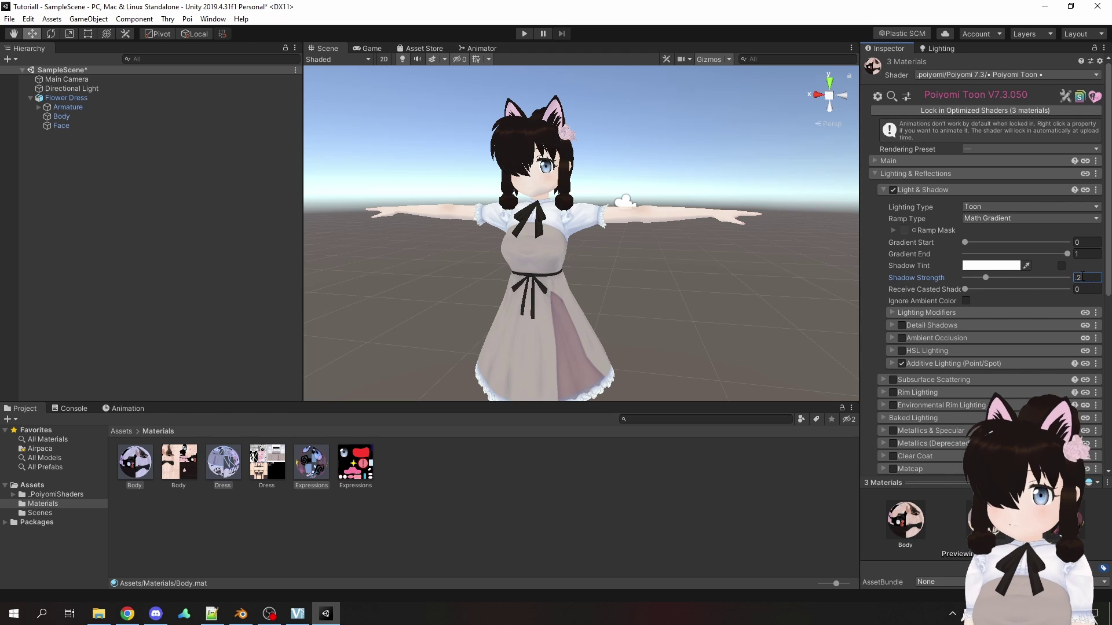
right_click_drag(747, 276, 604, 260)
key("f")
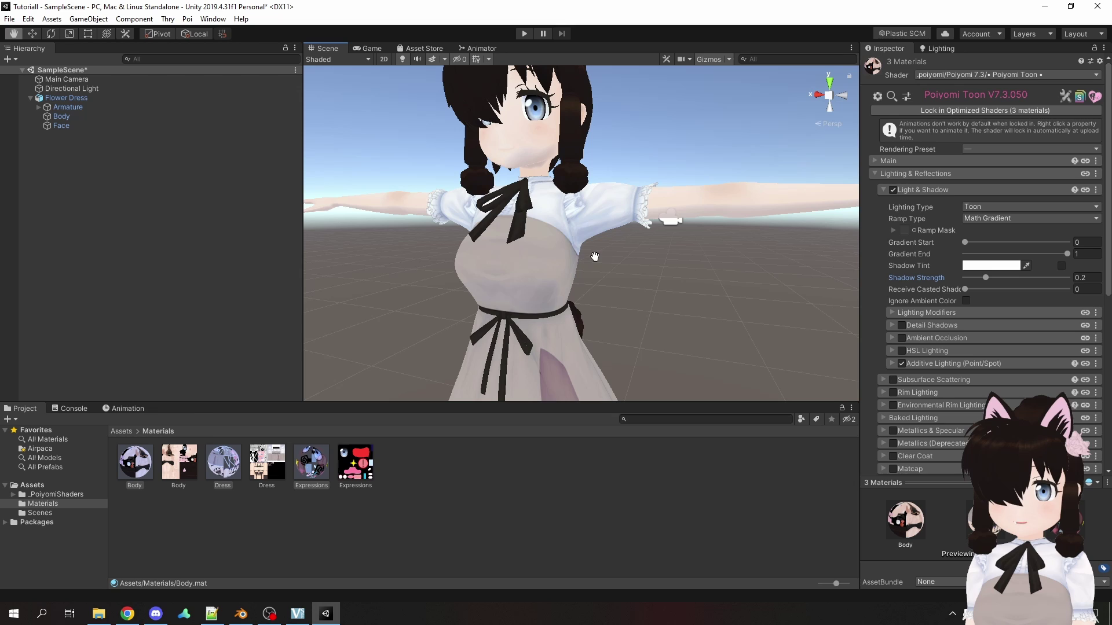
- Try another Shadow Strength on the Body material alone while viewing the arm, and set it back to 0.2
left_click(146, 473)
middle_click_drag(615, 259, 825, 273)
left_click_drag(968, 279, 981, 276)
left_click(1097, 278)
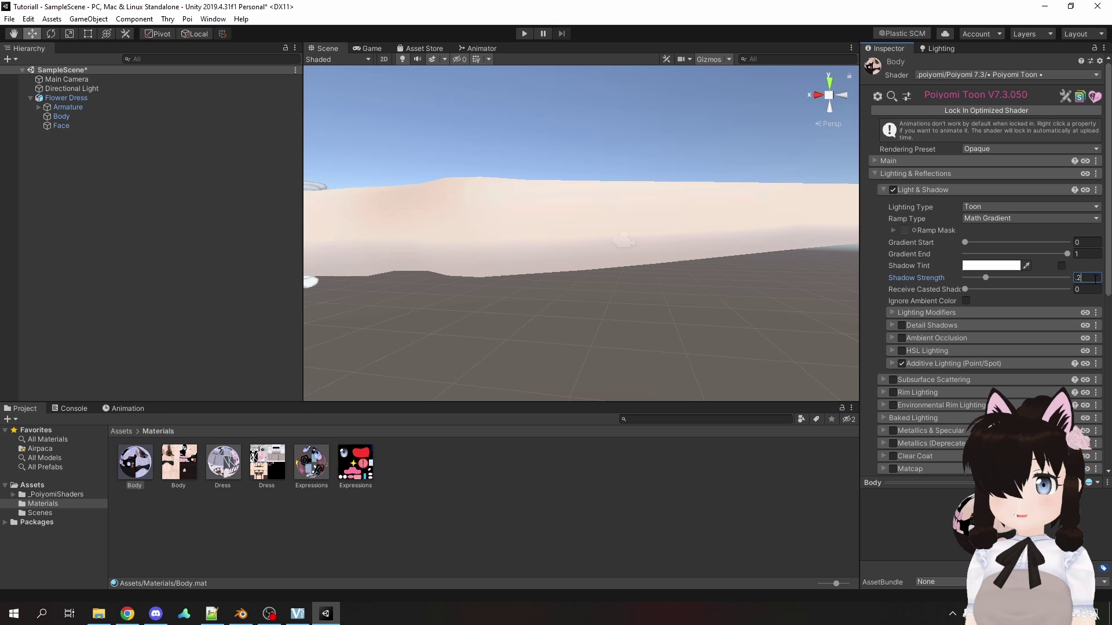
- Set the Shadow Strength of the Dress material to 0.4 and check the dress shading on the avatar
left_click_drag(695, 232, 556, 278, "alt")
scroll(604, 325, "down", 5)
left_click(223, 464)
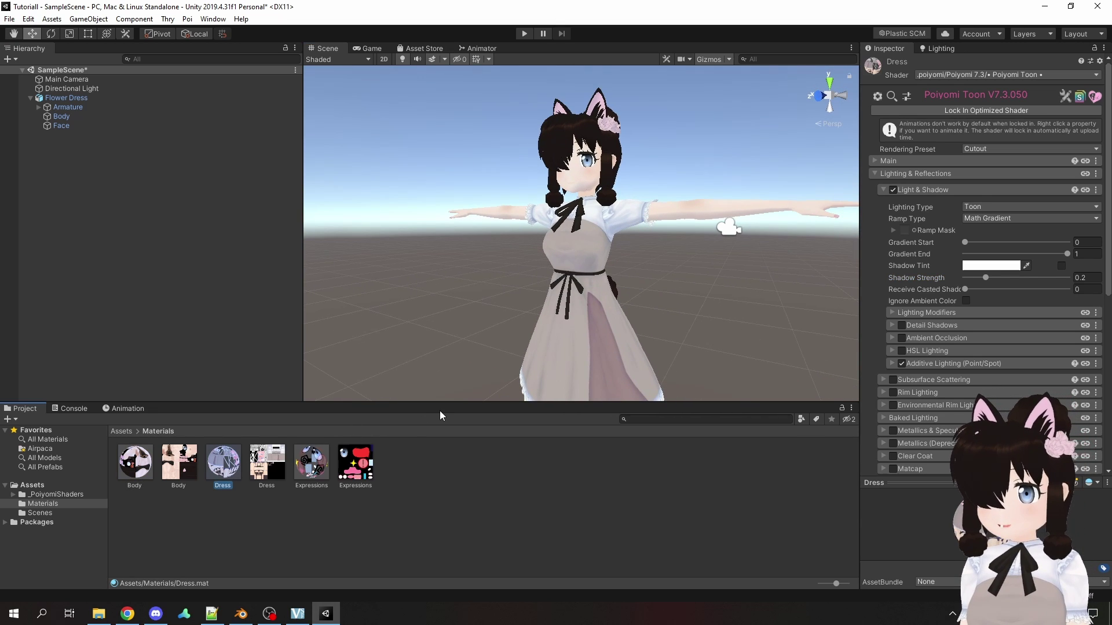
left_click(1086, 277)
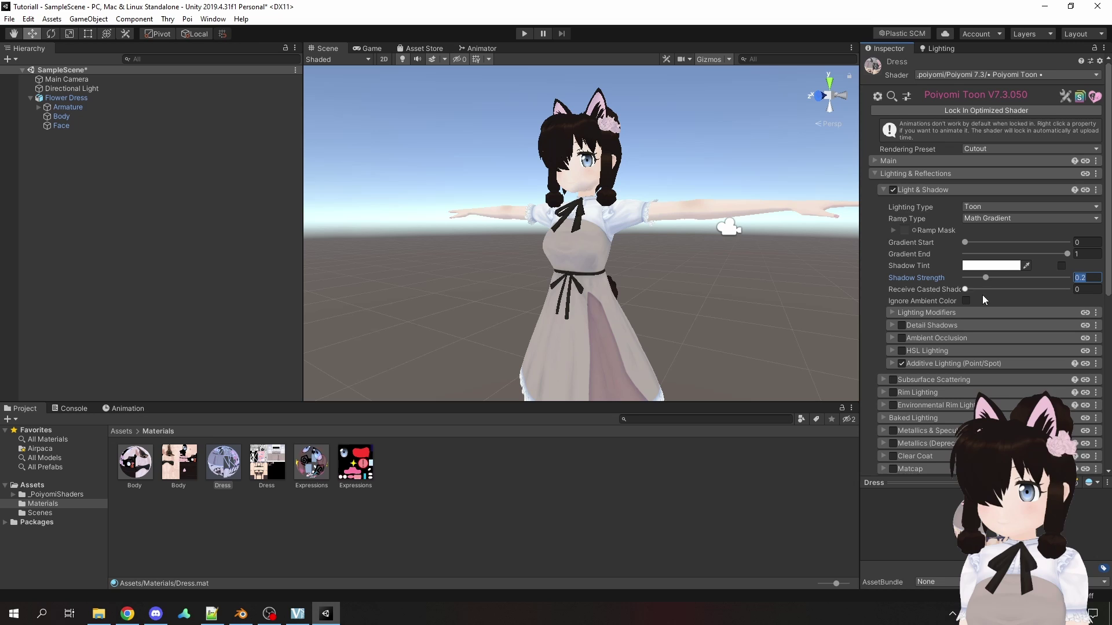
left_click_drag(987, 279, 1004, 277)
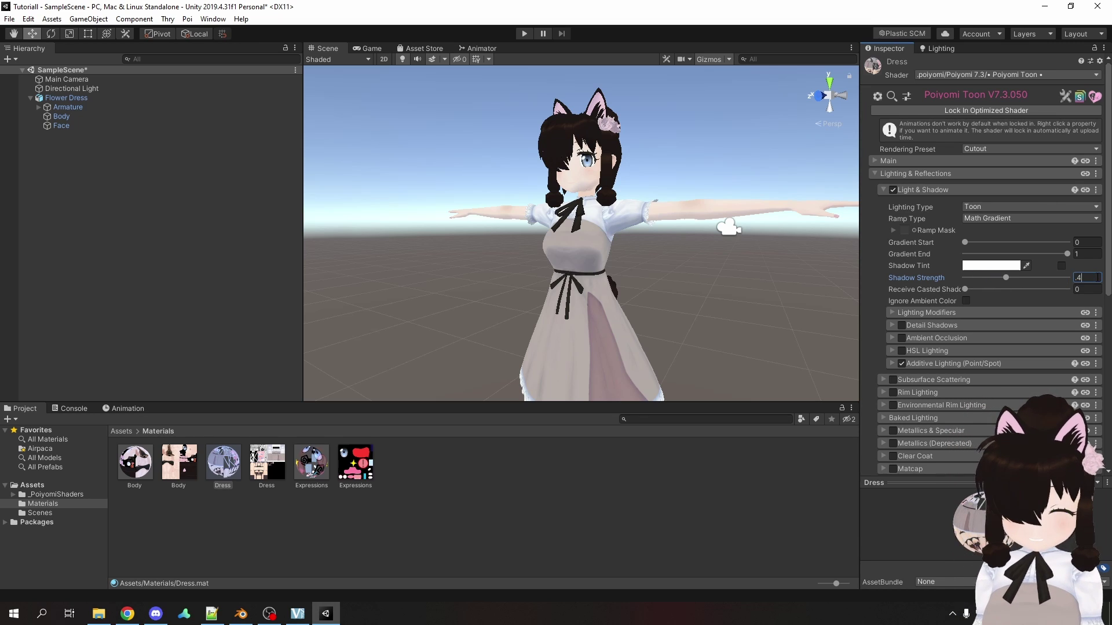
left_click_drag(630, 220, 584, 287, "alt")
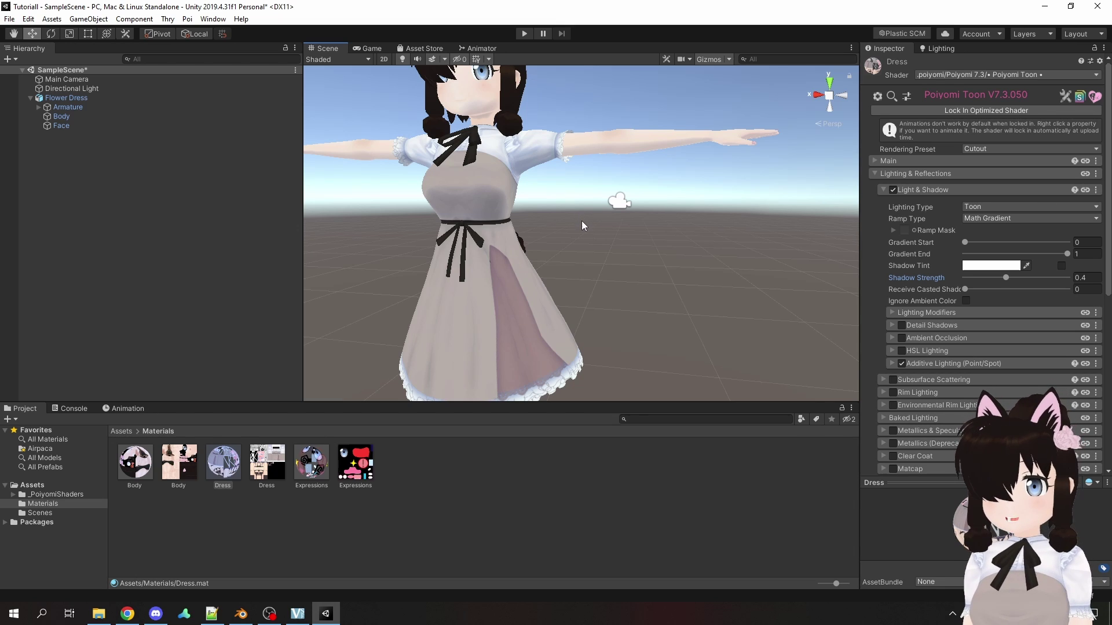
- Try Ignore Ambient Color on the Dress material, switch it back off and view the whole avatar
left_click(966, 301)
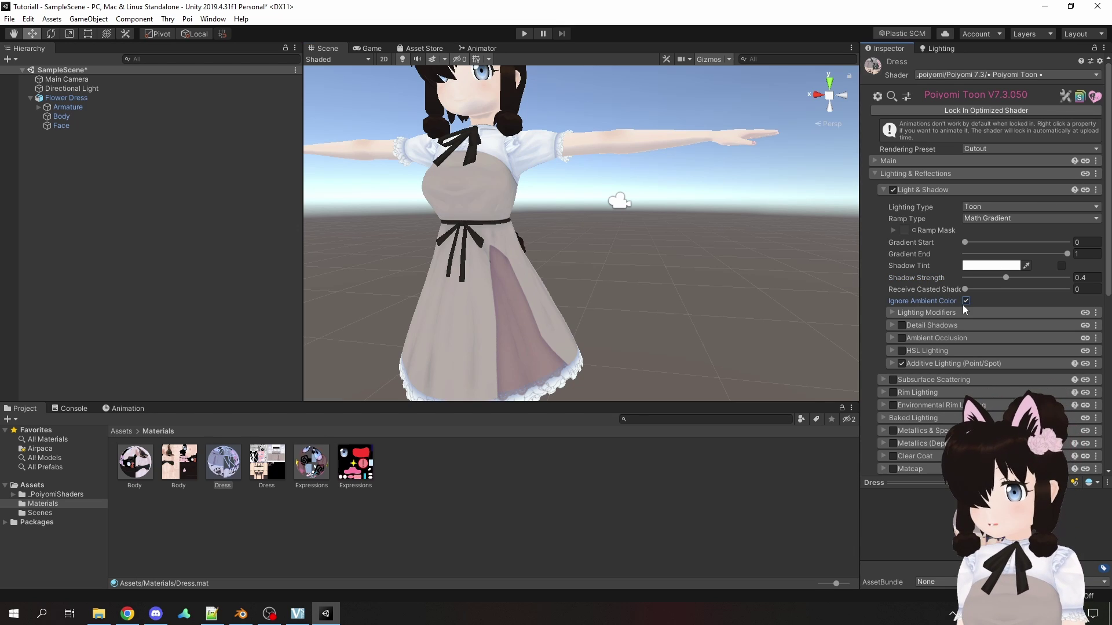
left_click(964, 301)
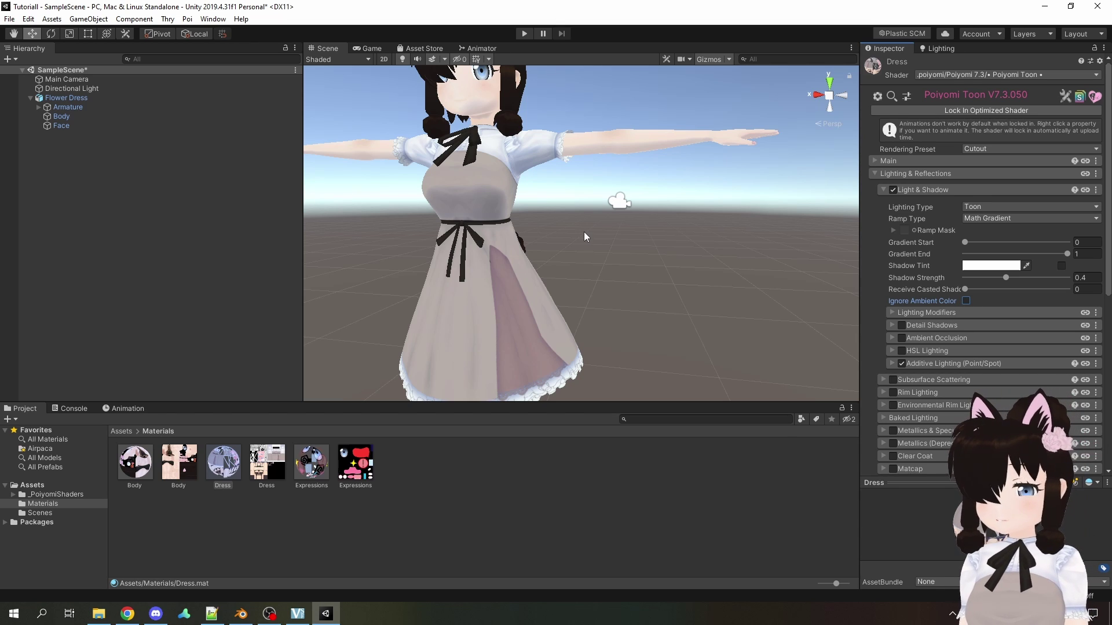
right_click_drag(493, 207, 485, 226)
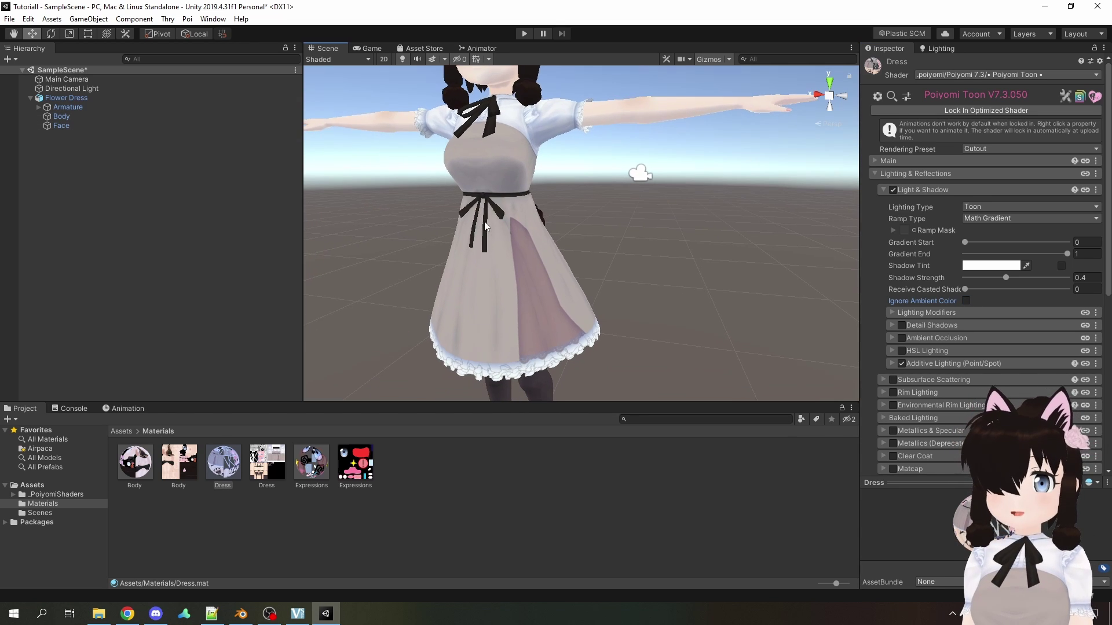
scroll(485, 226, "down", 5)
- Look over the Body and Face mesh renderers and collapse the Face's BlendShapes list to reach its probe settings
left_click(61, 117)
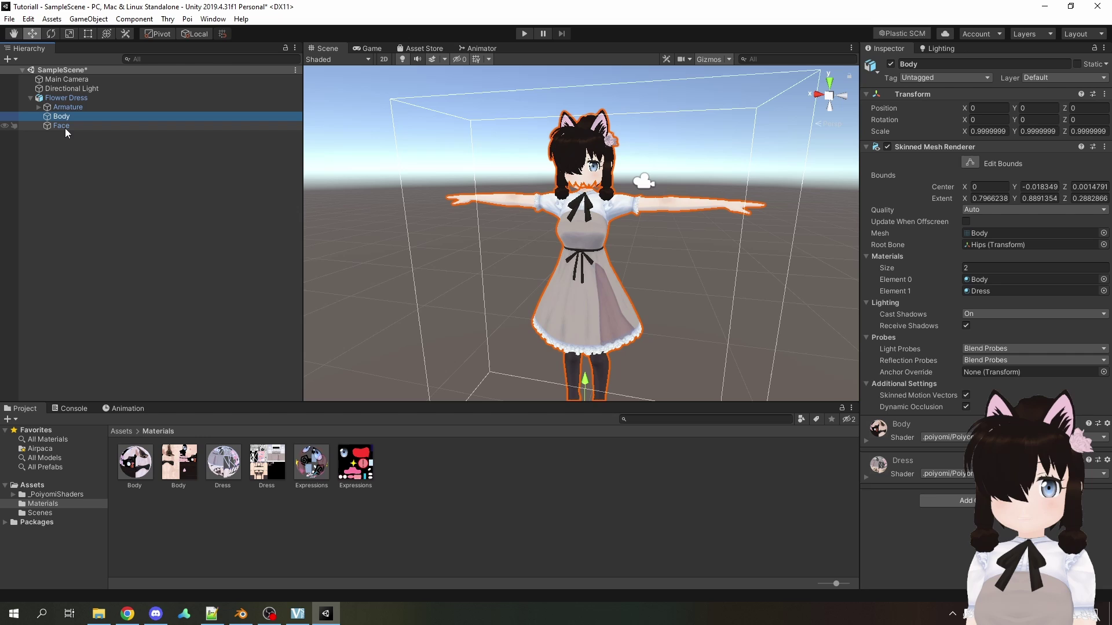
left_click(65, 126)
left_click(69, 120)
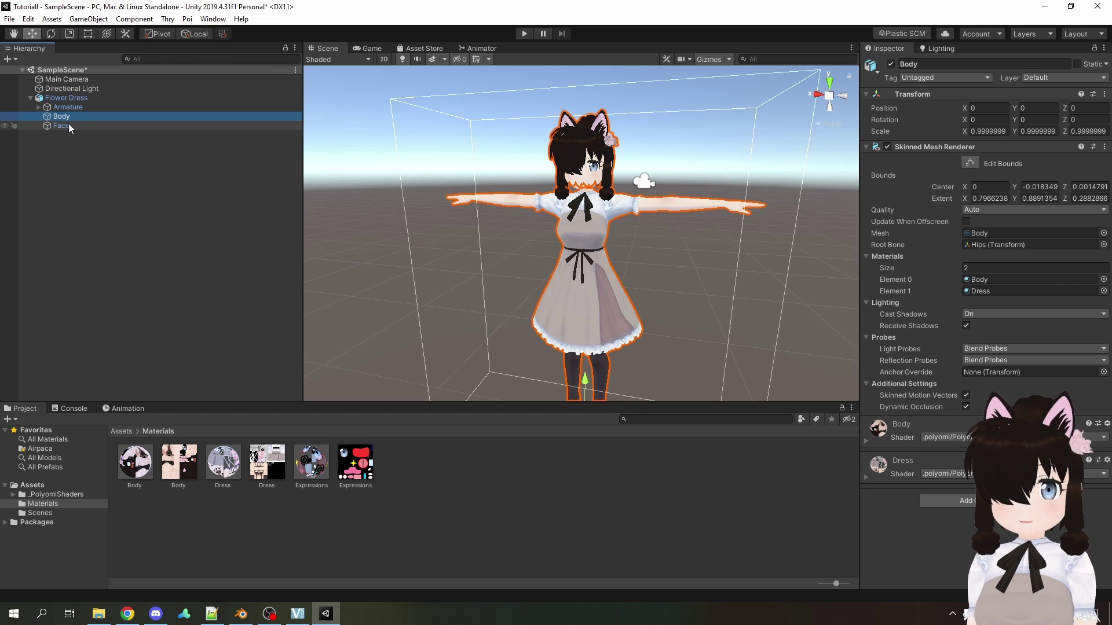
left_click(69, 126)
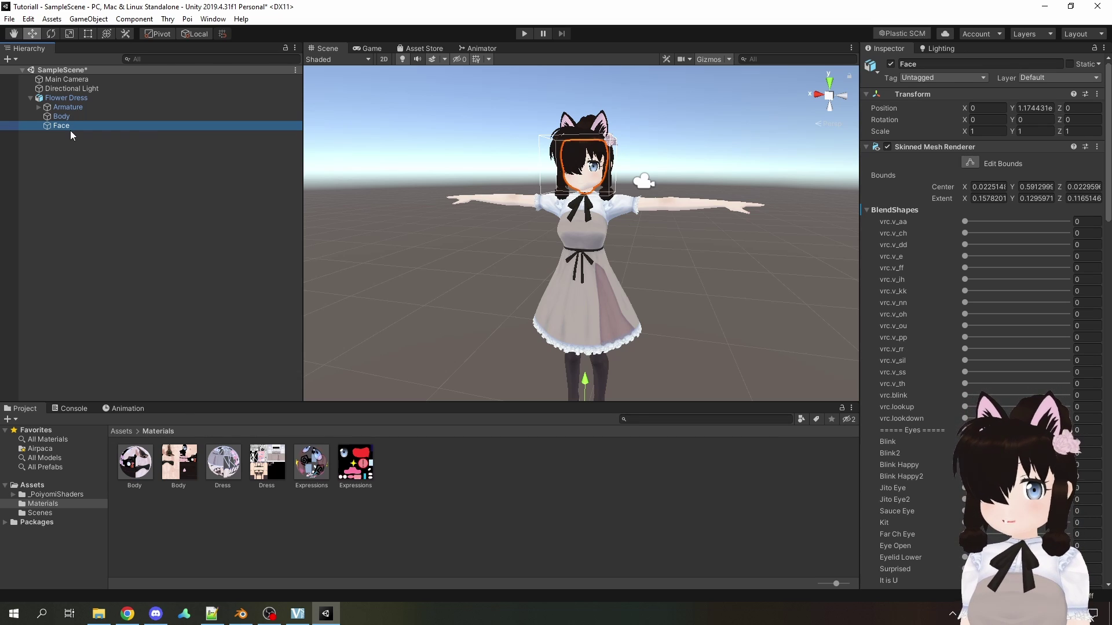
left_click(870, 210)
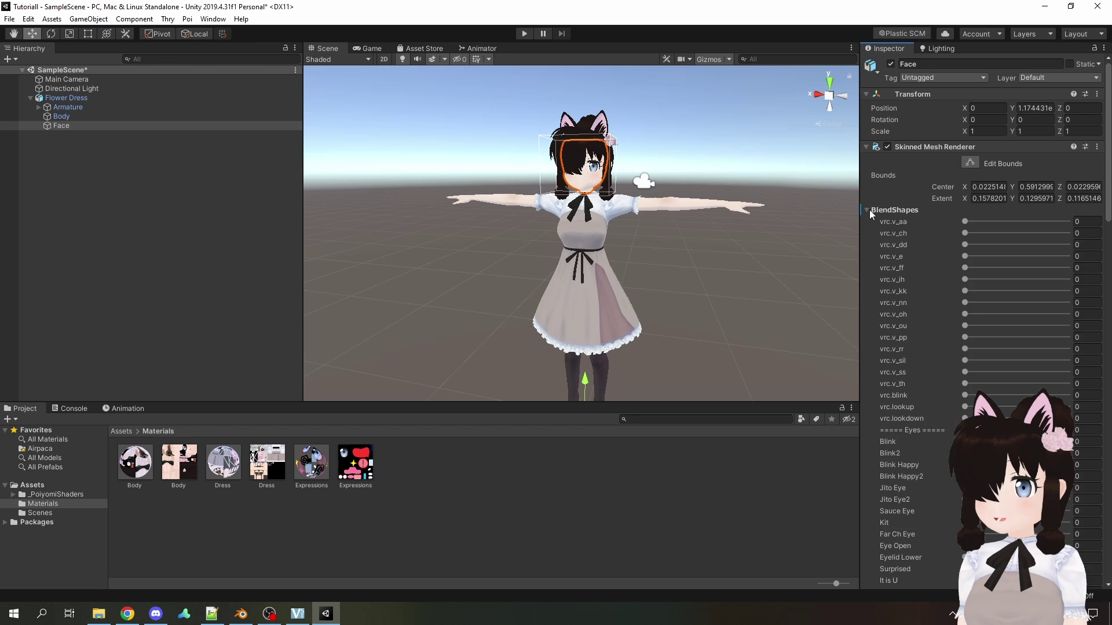
left_click(870, 210)
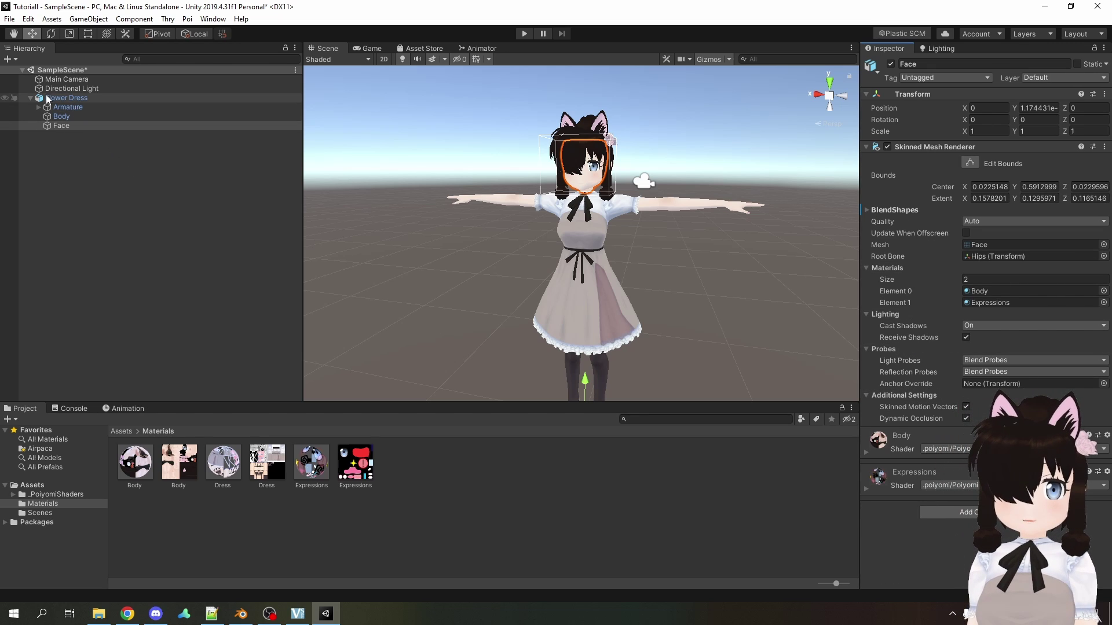
- Assign the Spine bone under the armature's Hips as the Anchor Override of both the Body and Face meshes
left_click(66, 116)
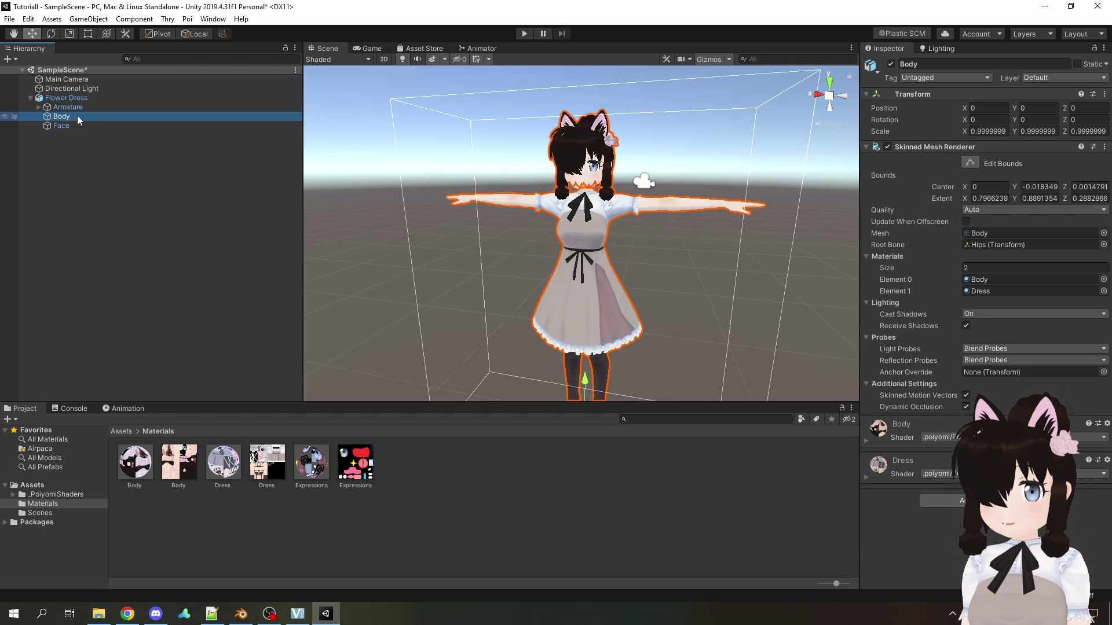
left_click(39, 107)
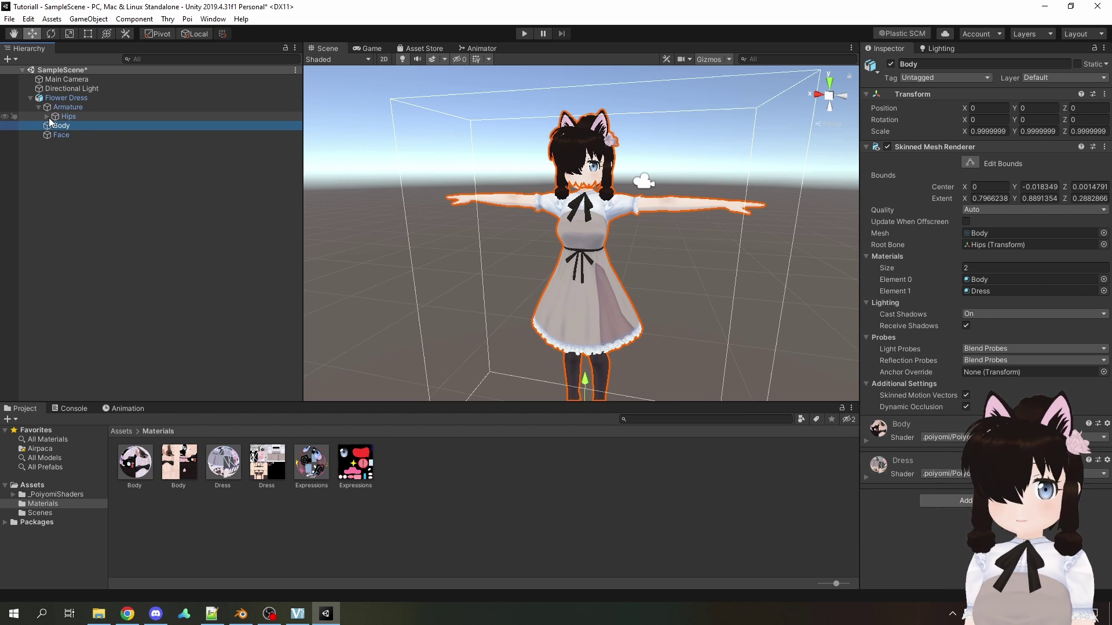
left_click(47, 116)
left_click(78, 154)
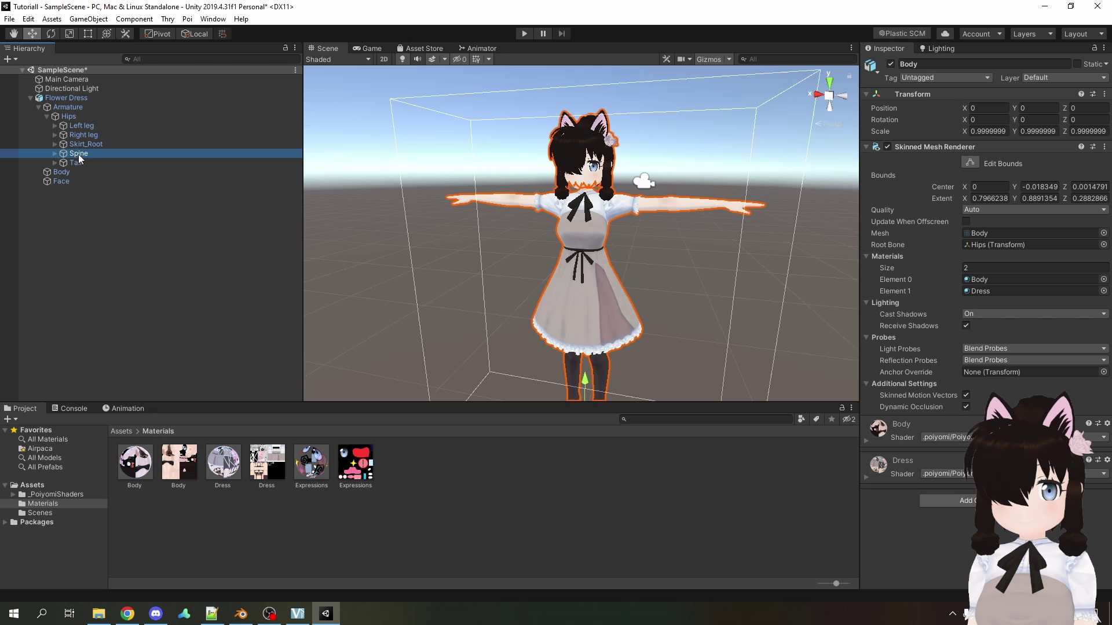
left_click_drag(78, 154, 982, 377)
left_click(68, 182)
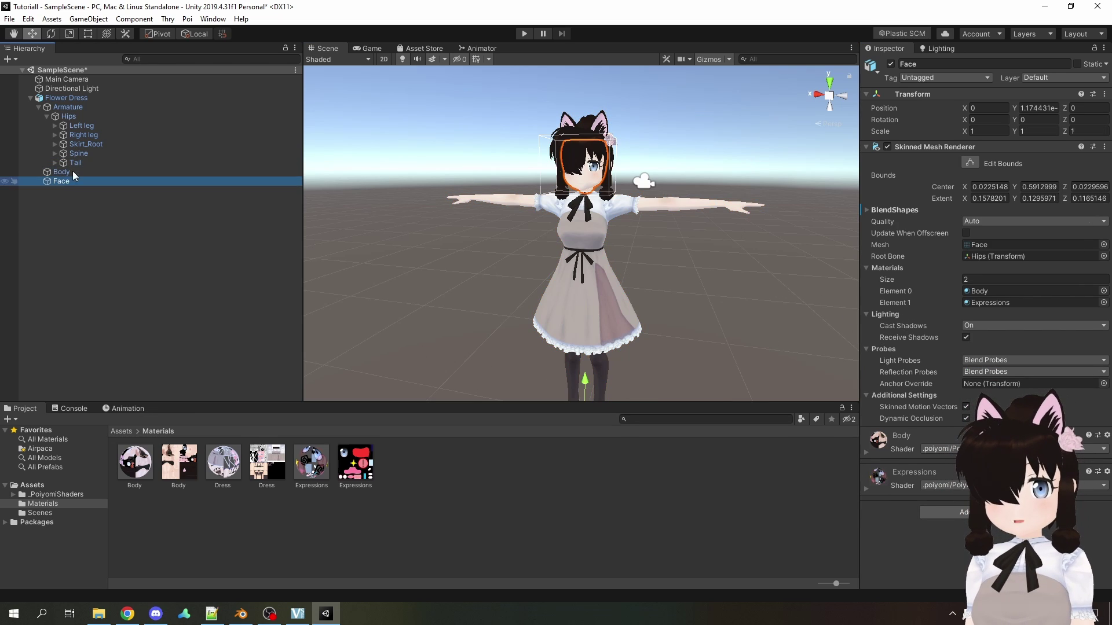
left_click_drag(79, 154, 996, 383)
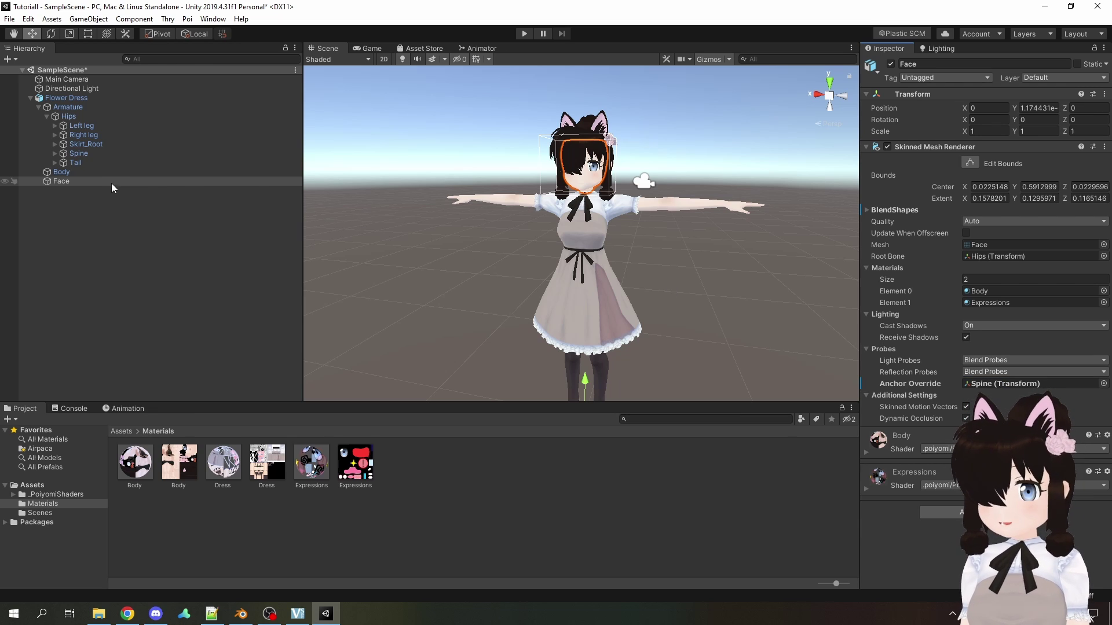